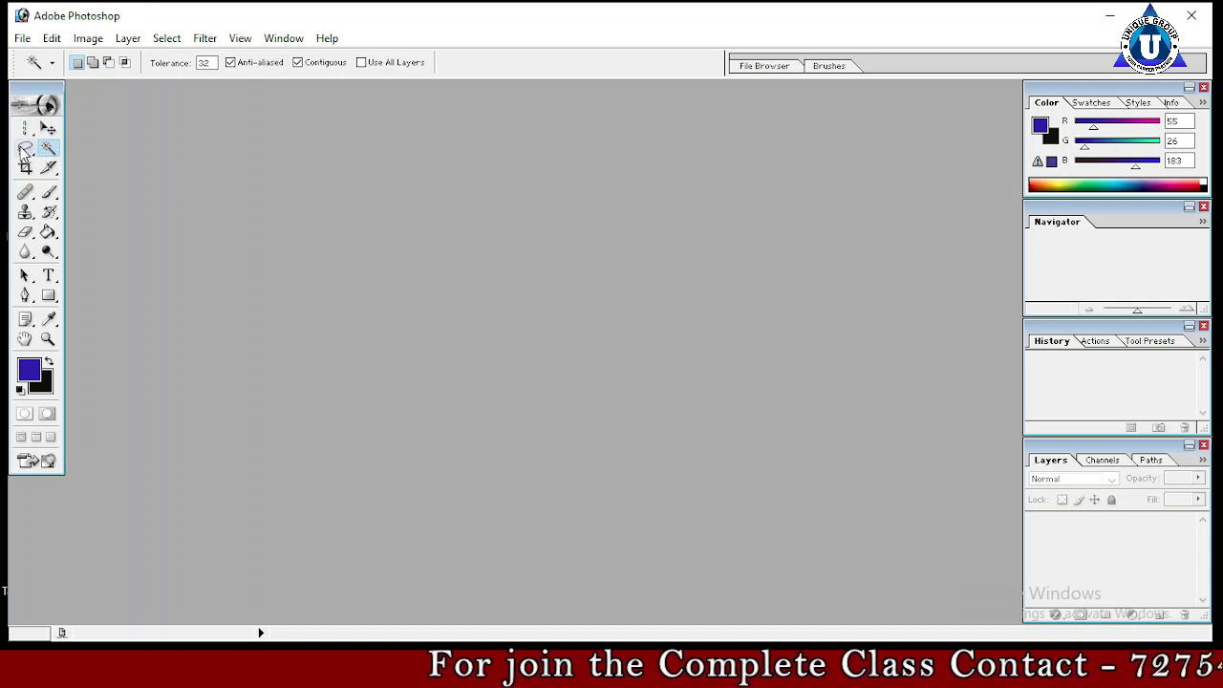
# - Choose the standard freehand Lasso Tool from the lasso tool flyout
pyautogui.click(23, 151)
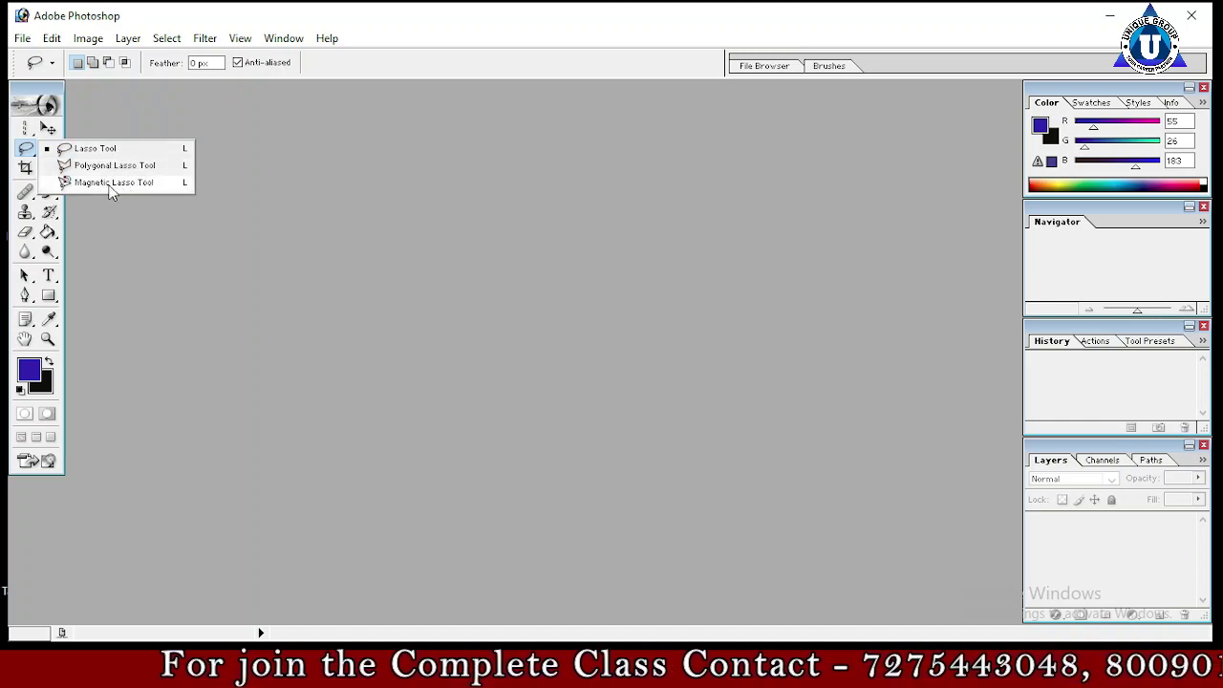
pyautogui.click(372, 191)
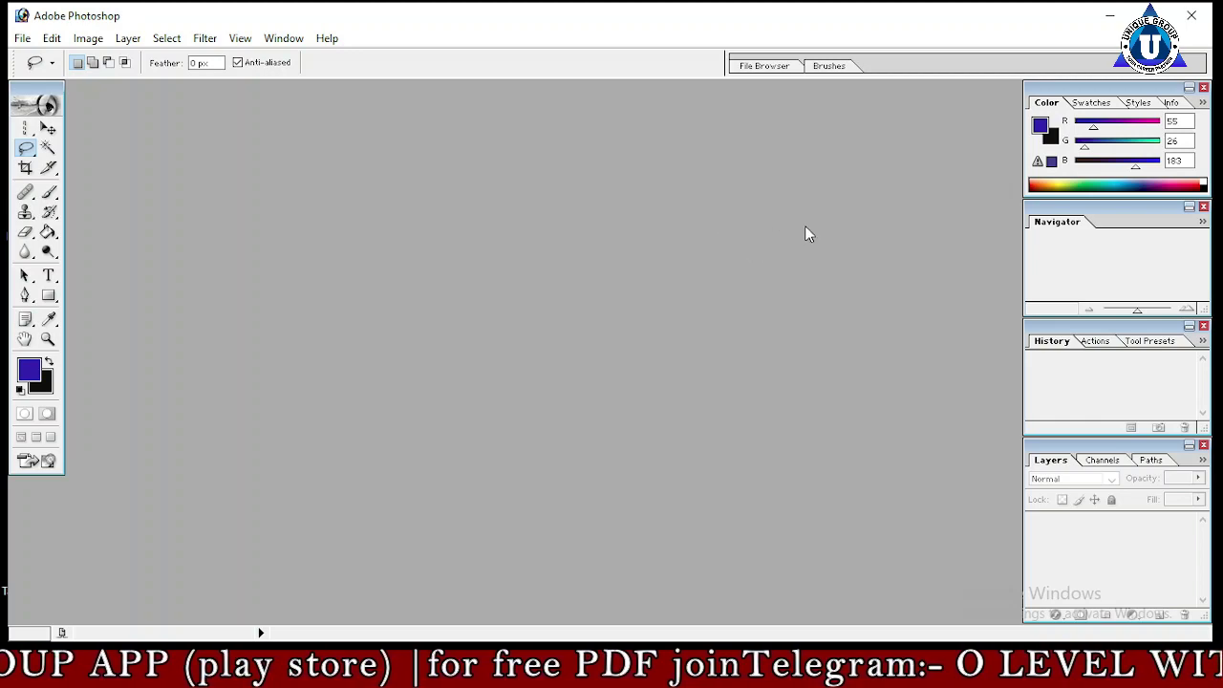
# - Open the statue image dfhgdfhgdfg.jpg from the Desktop via File > Open
pyautogui.click(22, 38)
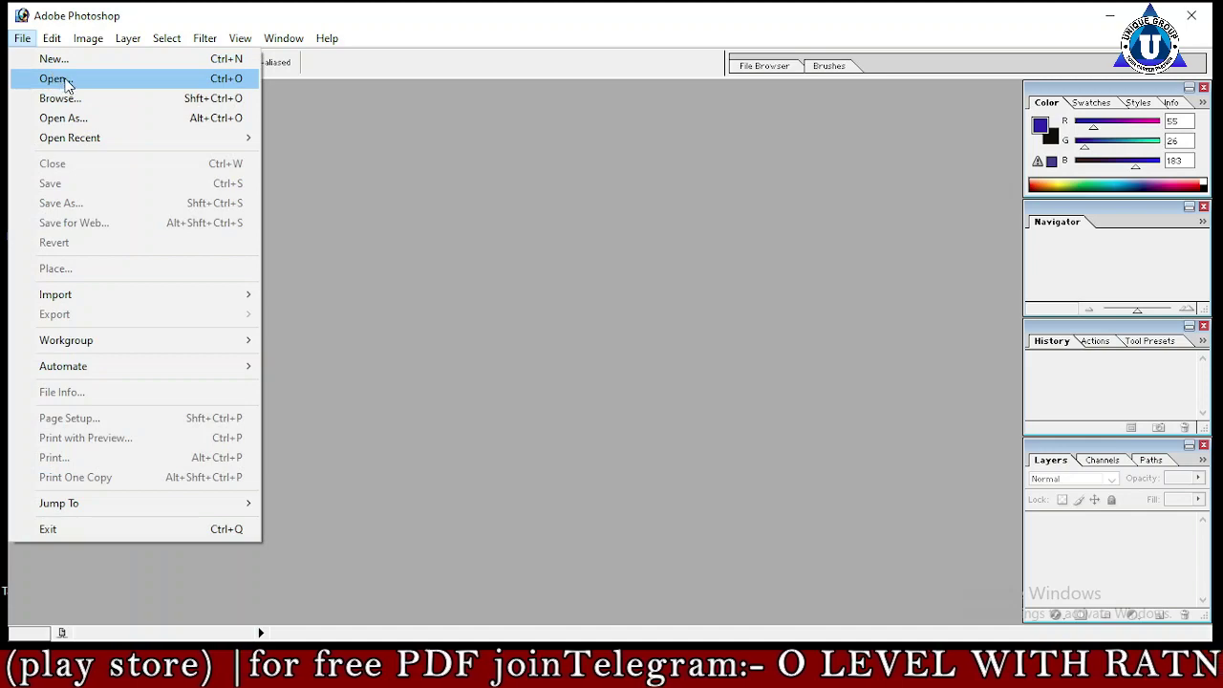
pyautogui.click(58, 79)
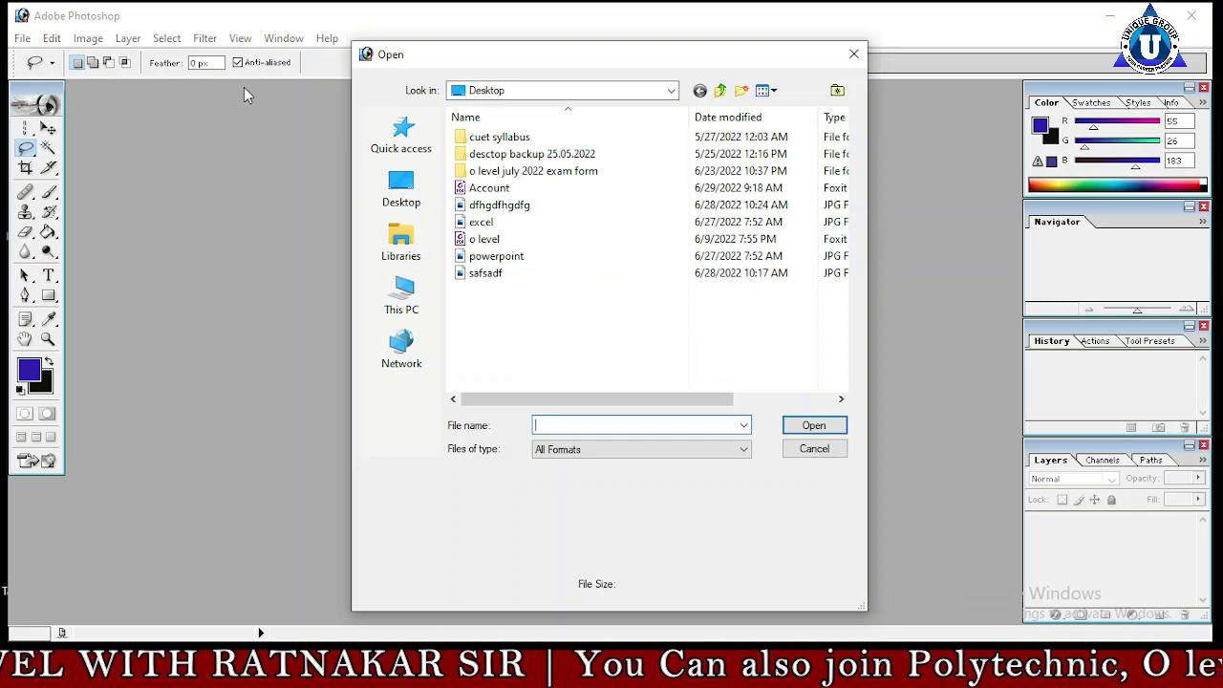
pyautogui.click(395, 193)
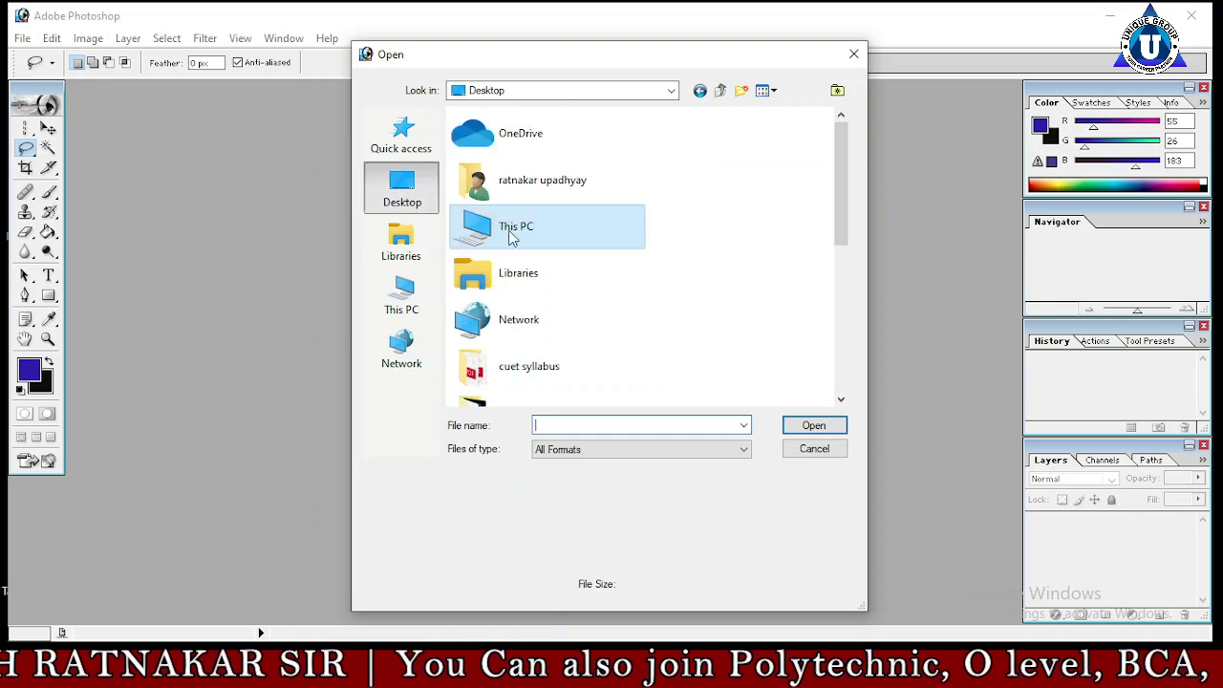
pyautogui.moveTo(842, 192); pyautogui.dragTo(833, 352)
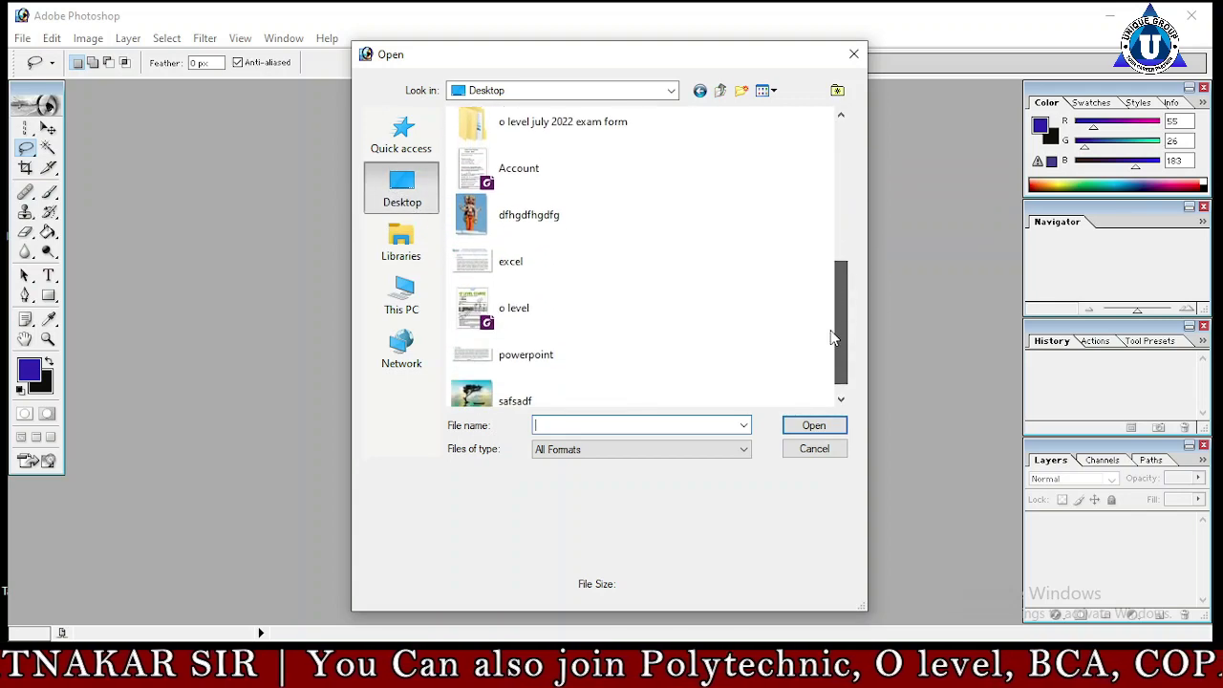
pyautogui.click(480, 211)
pyautogui.click(813, 425)
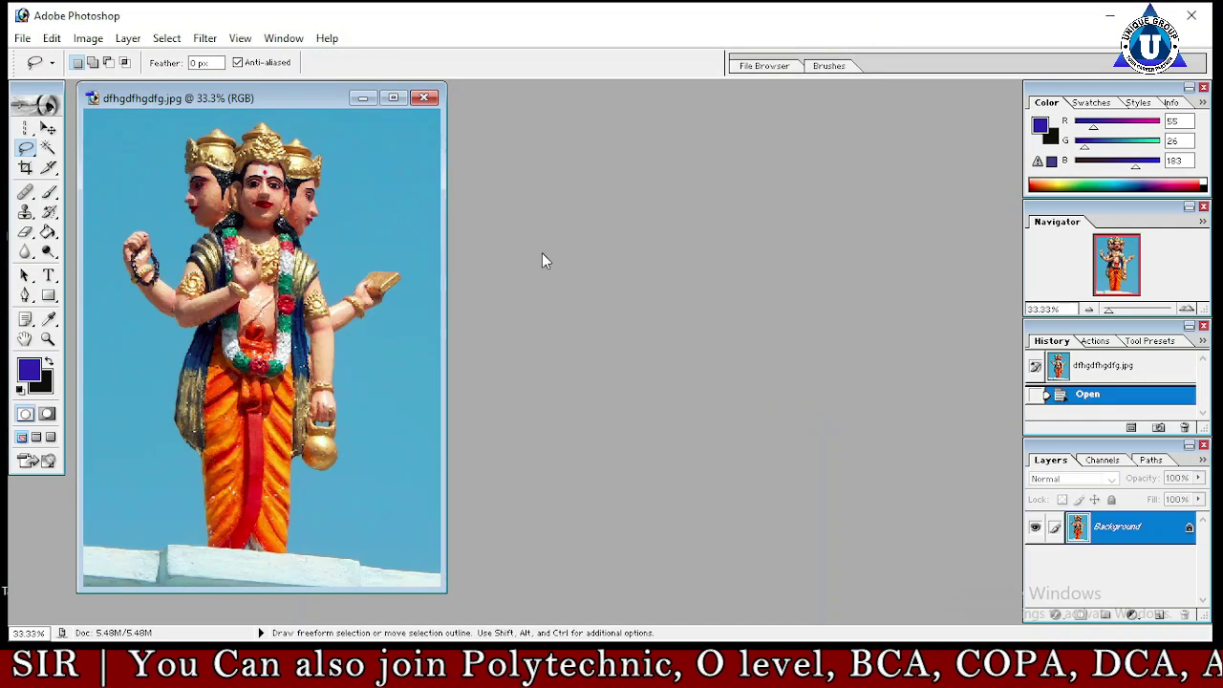
# - Open the landscape image safsadf.jpg from the Desktop
pyautogui.click(22, 39)
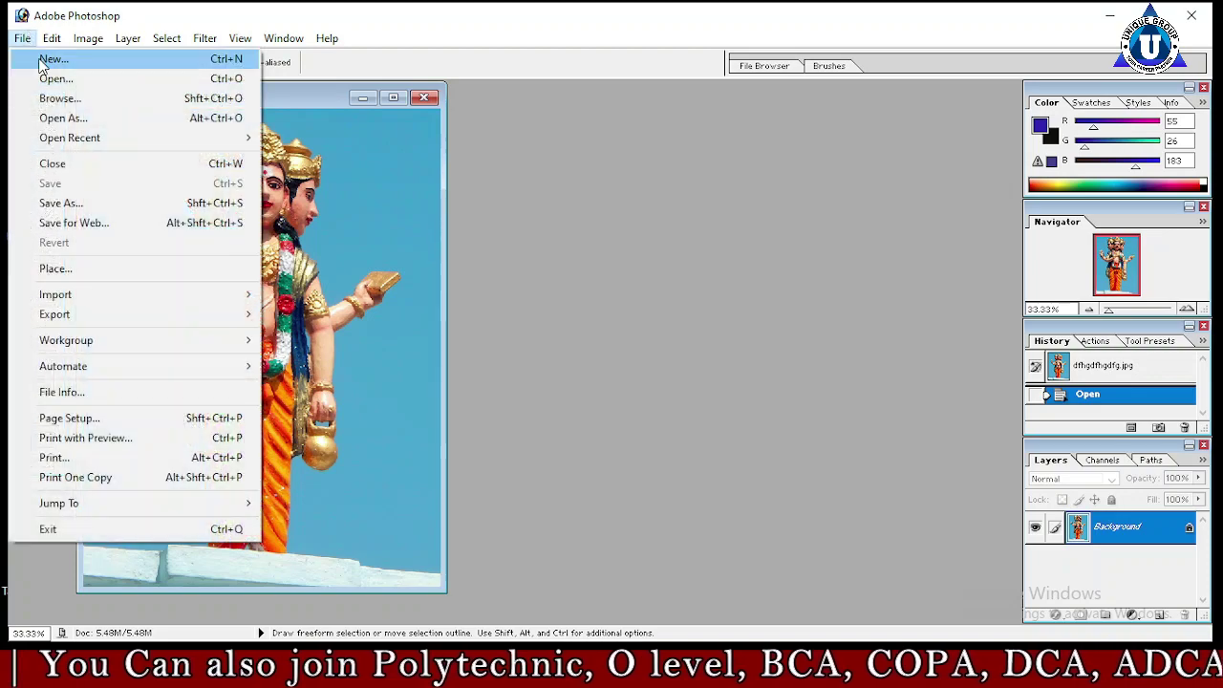
pyautogui.click(56, 79)
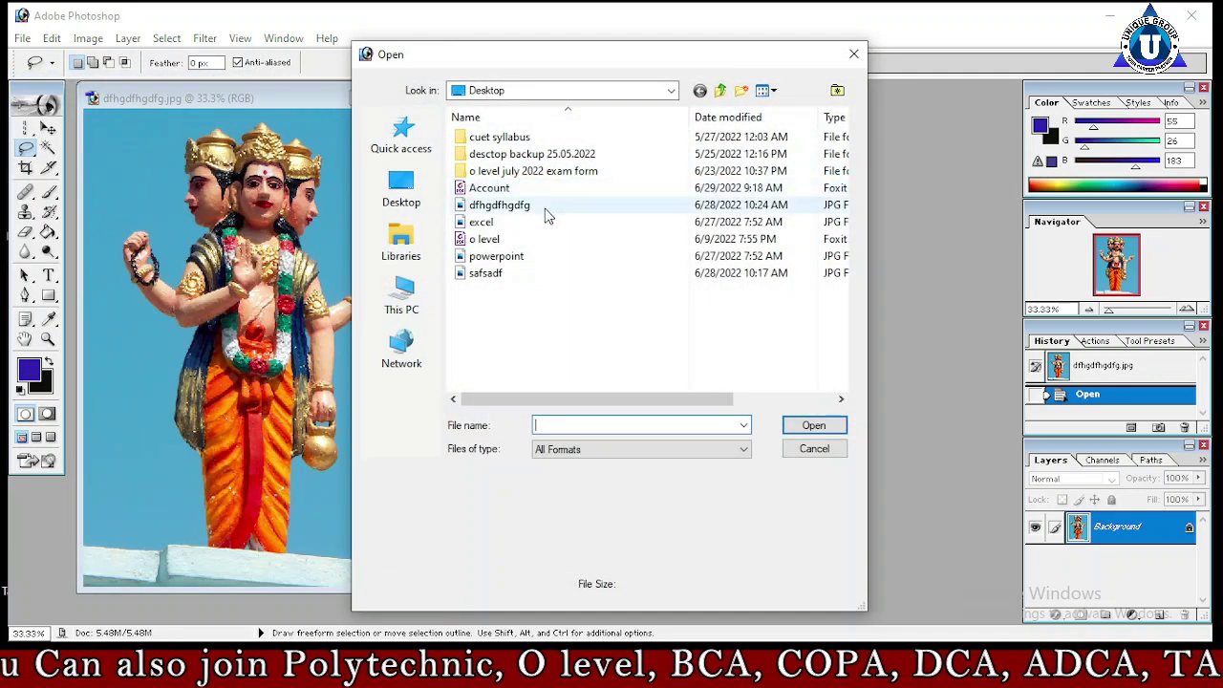
pyautogui.click(406, 191)
pyautogui.moveTo(846, 219); pyautogui.dragTo(858, 378)
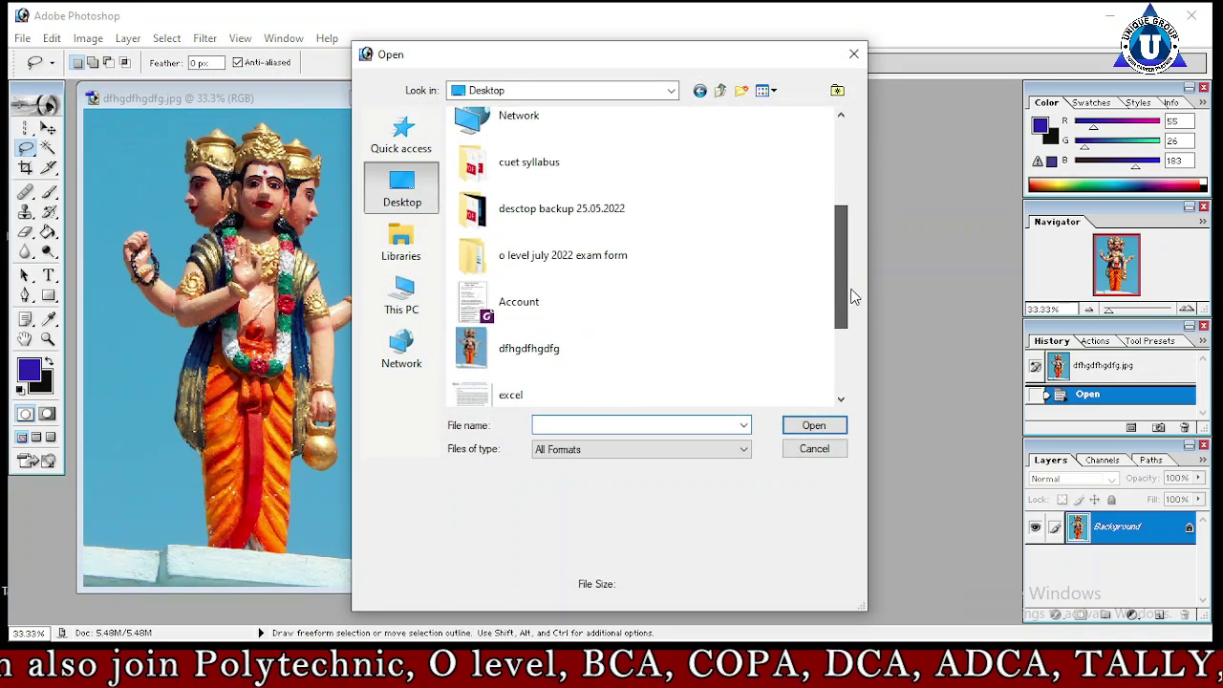
pyautogui.click(592, 385)
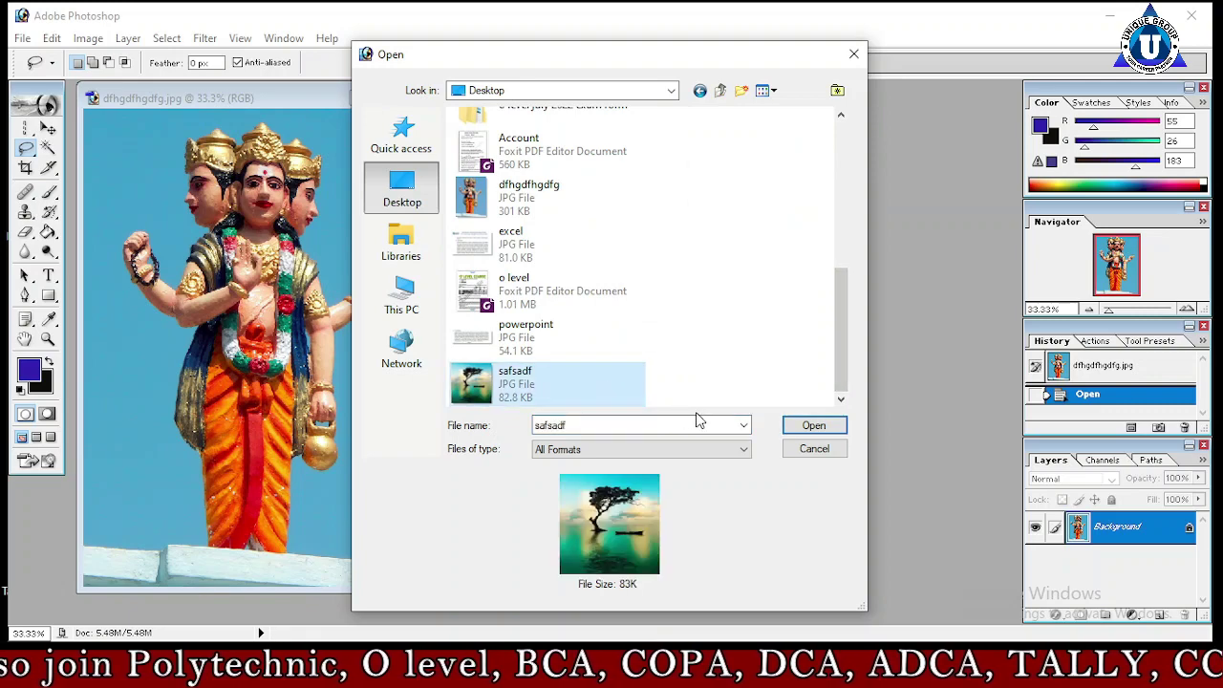
pyautogui.click(813, 425)
# - Arrange the landscape and statue document windows side by side
pyautogui.moveTo(267, 103); pyautogui.dragTo(221, 182)
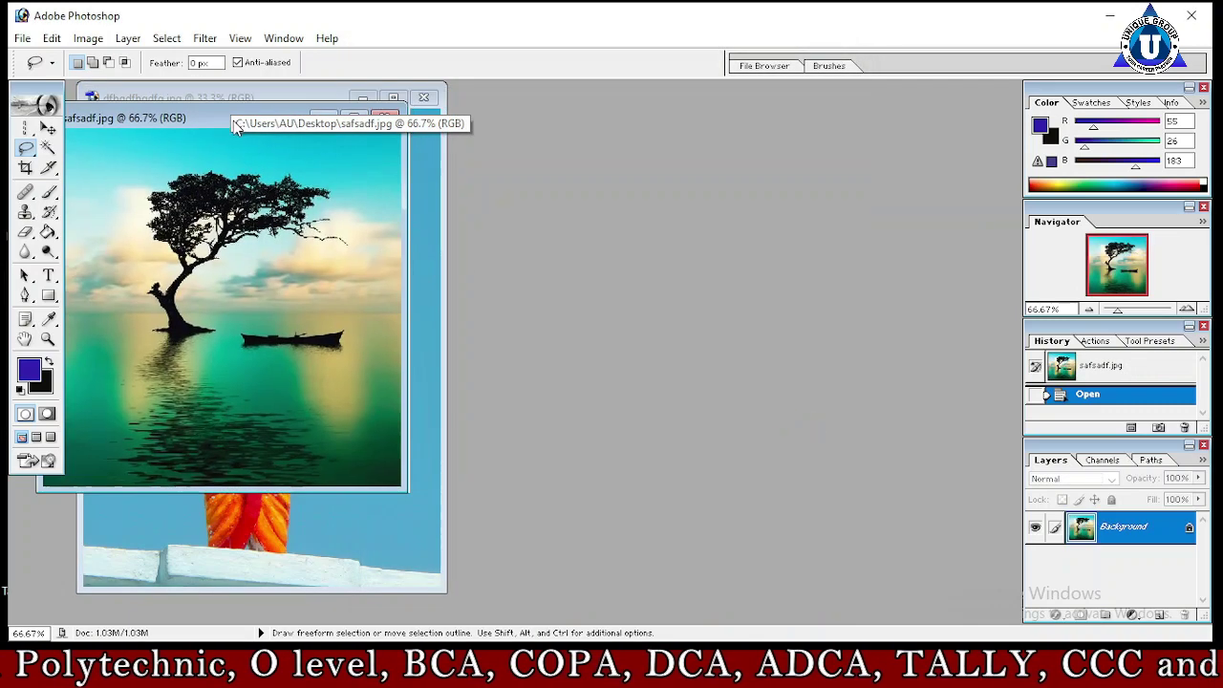
pyautogui.click(273, 103)
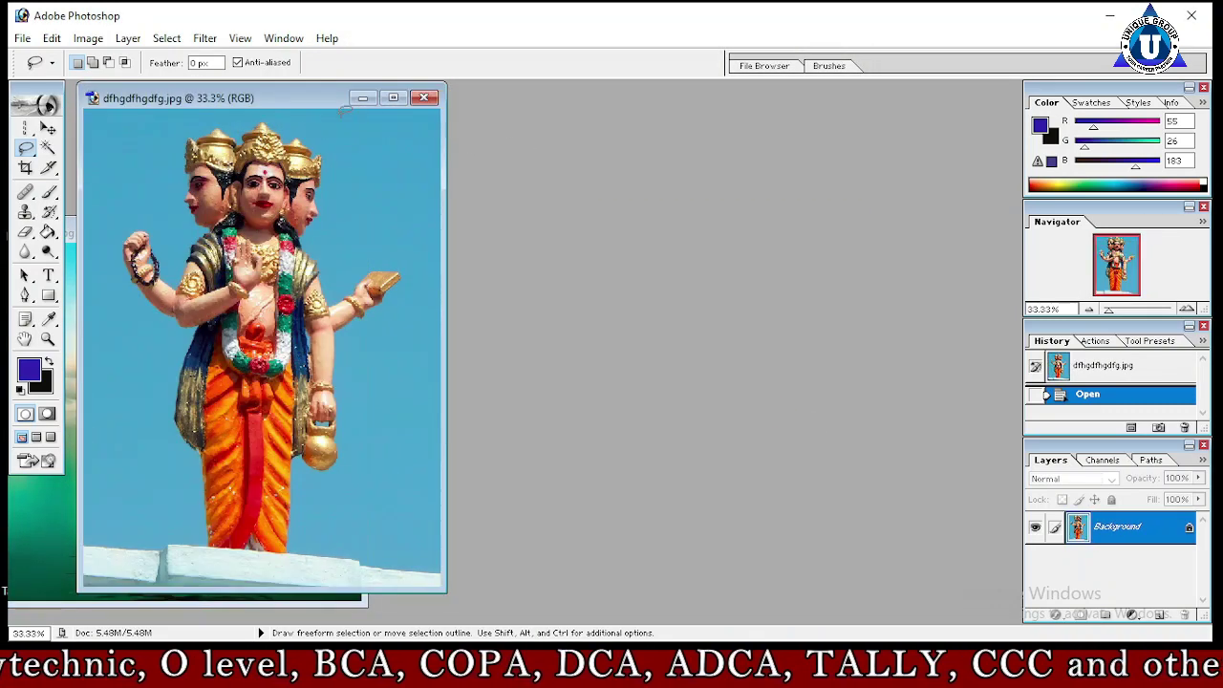
pyautogui.moveTo(298, 104); pyautogui.dragTo(710, 130)
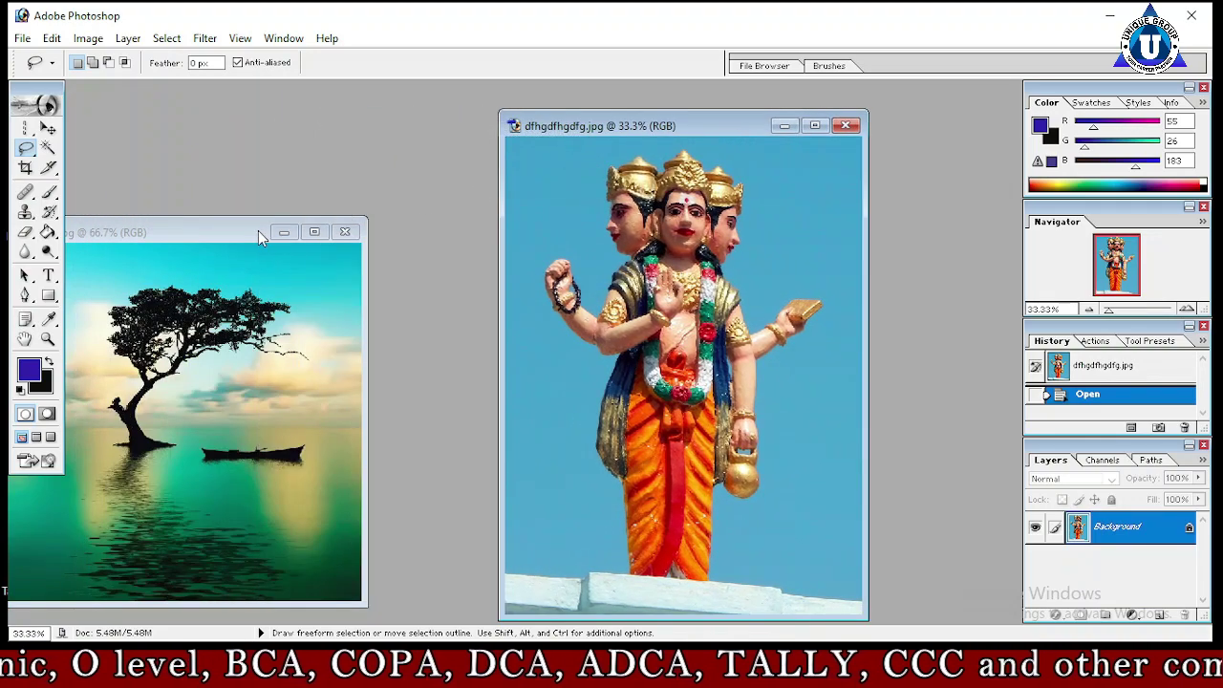
pyautogui.moveTo(215, 239); pyautogui.dragTo(340, 161)
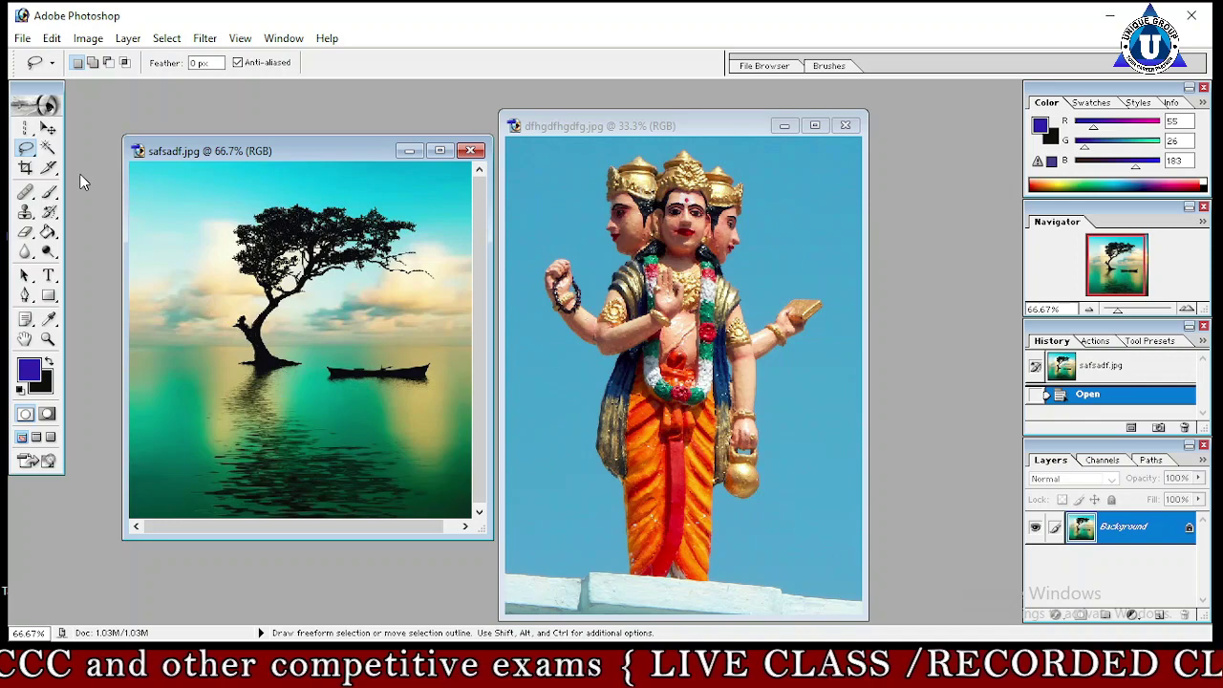
# - Keep the Lasso active, maximize dfhgdfhgdfg.jpg, and convert its Background into Layer 0
pyautogui.click(26, 148)
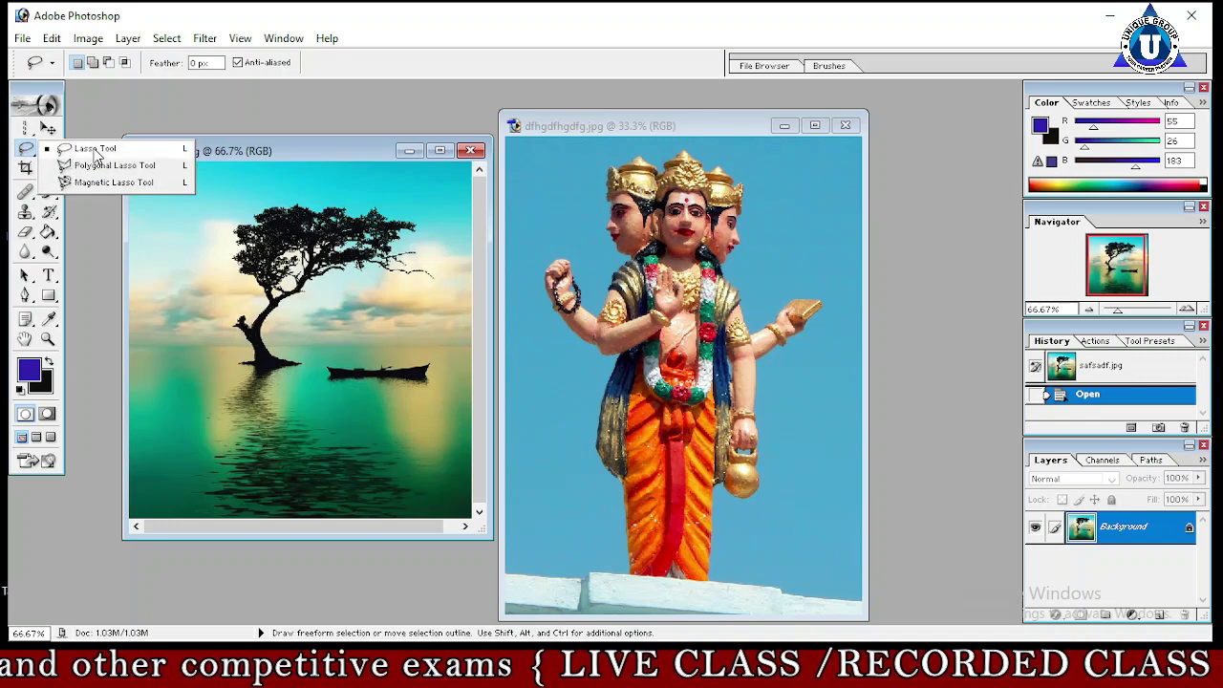
pyautogui.click(96, 150)
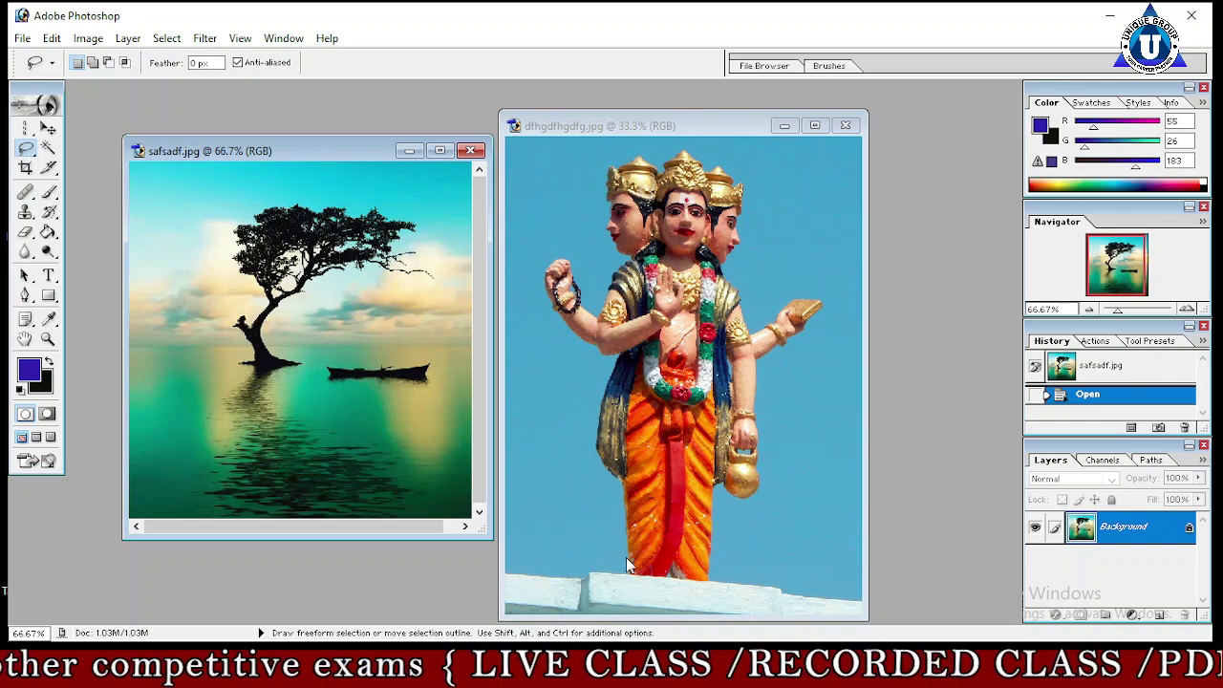
pyautogui.click(815, 125)
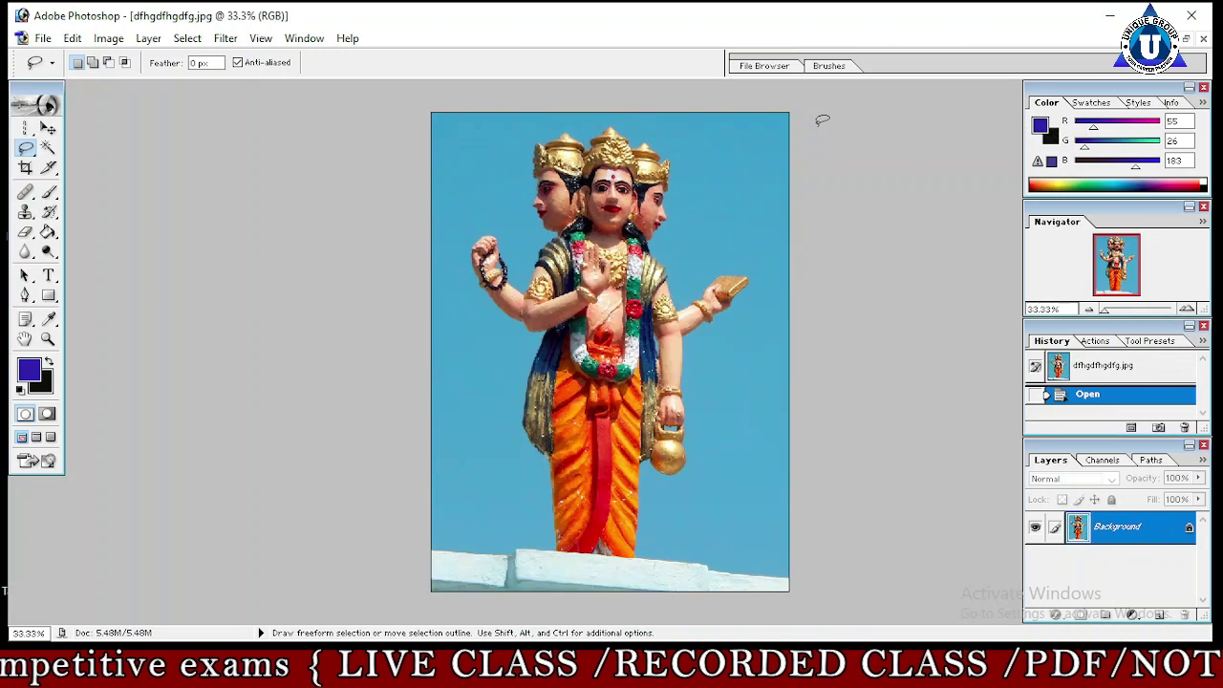
pyautogui.doubleClick(1135, 531)
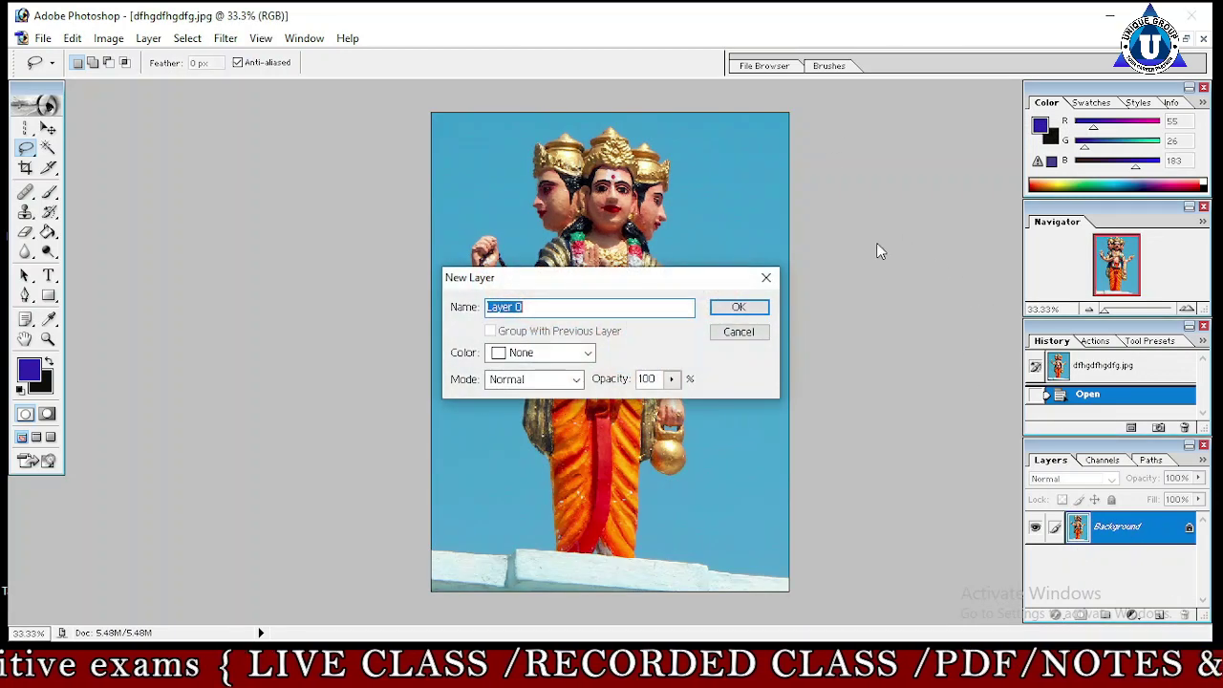
pyautogui.click(738, 306)
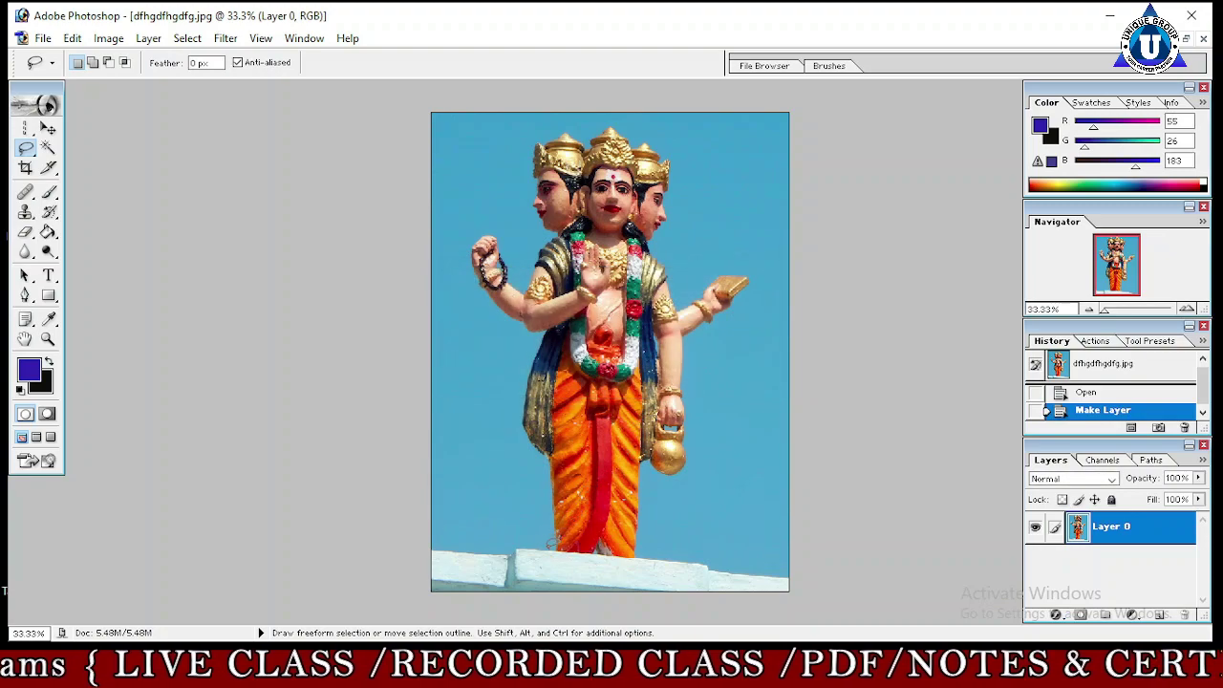
# - Zoom the statue to 66.7% and scroll down to its lower robe and base
pyautogui.hotkey('ctrl', '+')
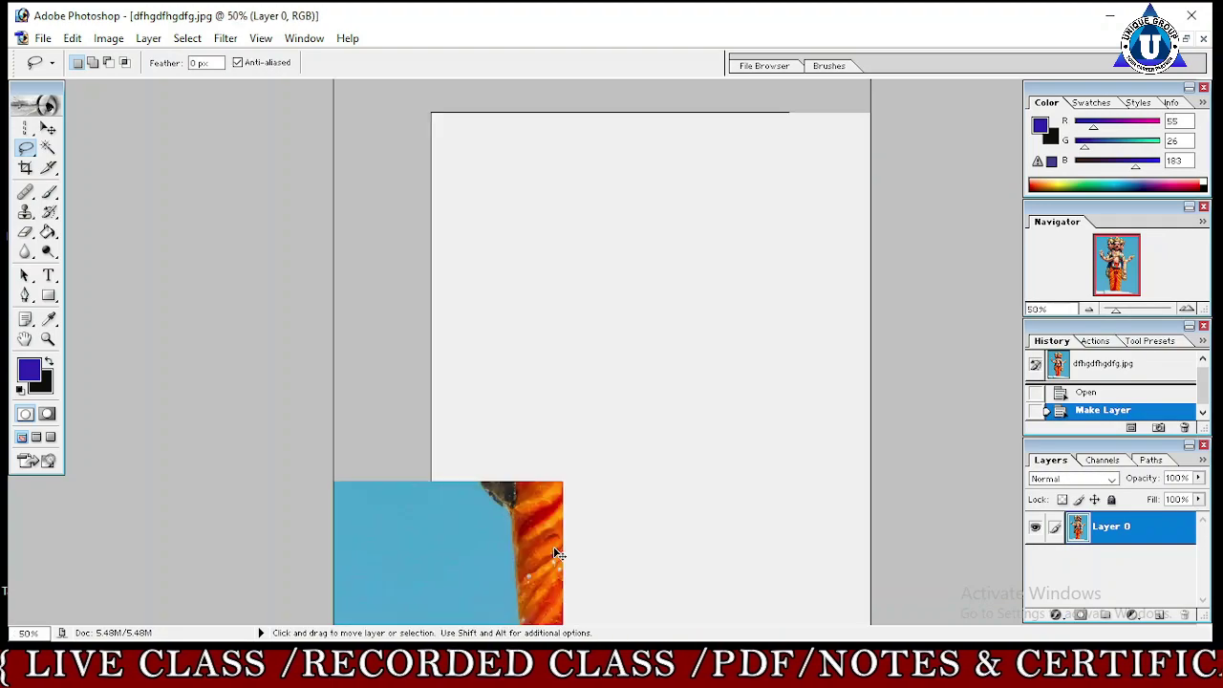
pyautogui.hotkey('ctrl', '+')
pyautogui.scroll(-1, 621, 374)
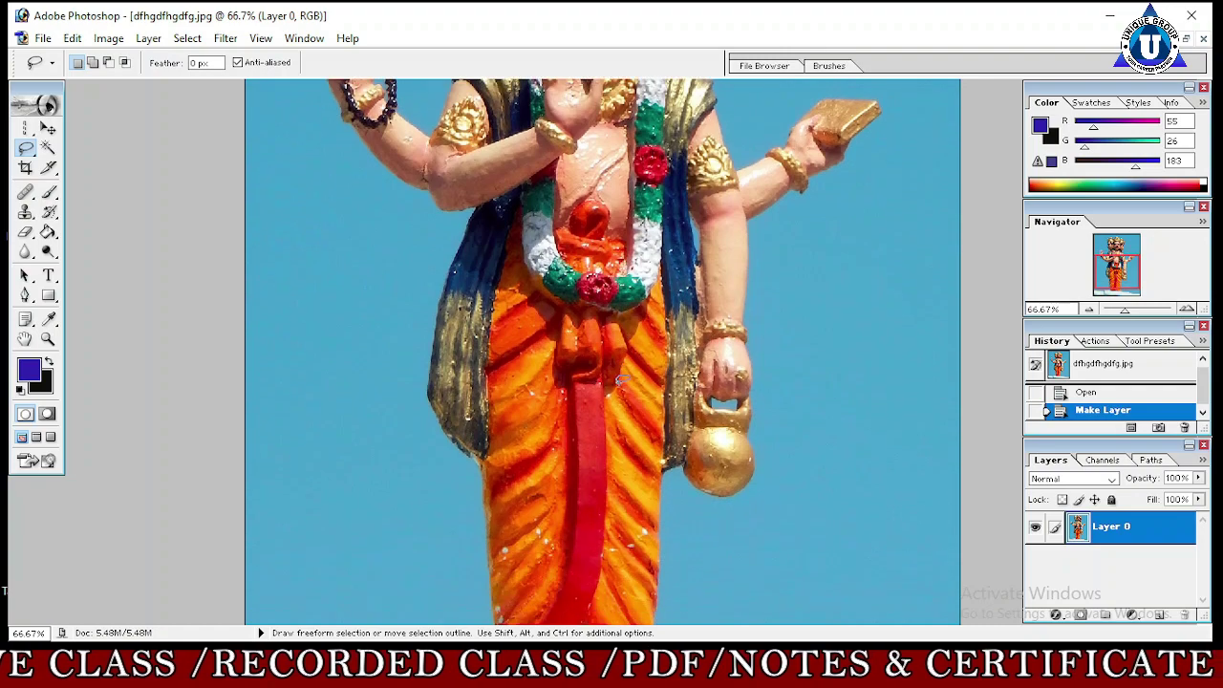
pyautogui.scroll(-1, 621, 374)
pyautogui.scroll(-1, 621, 375)
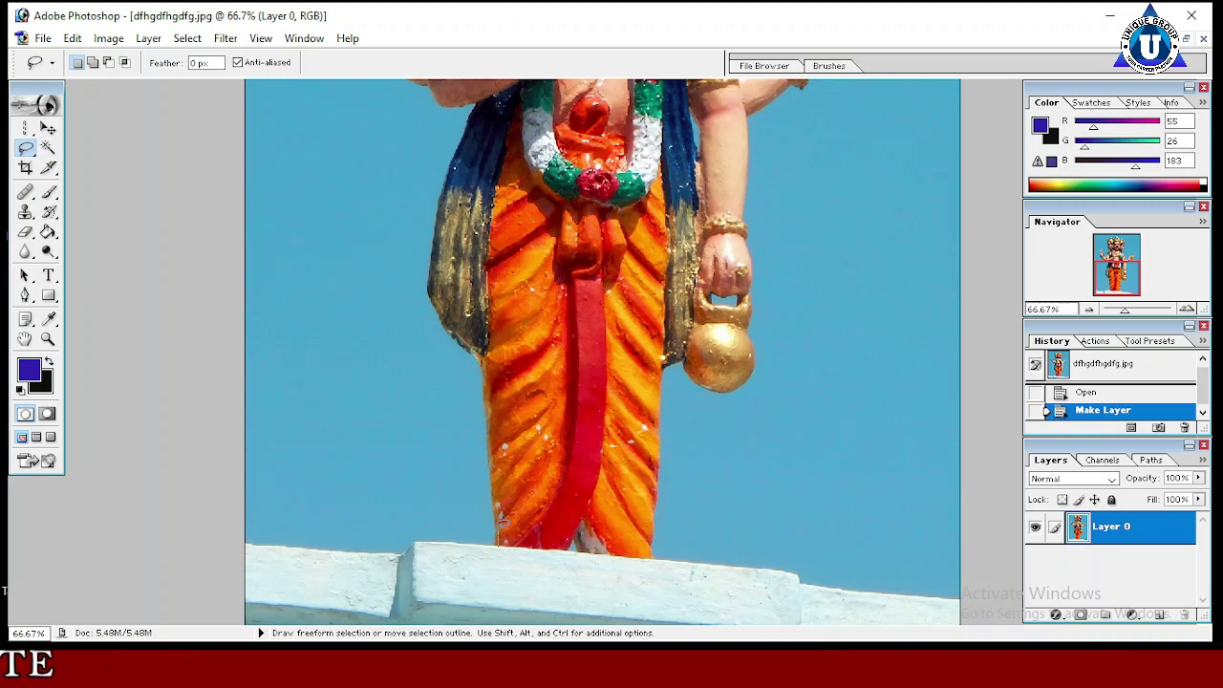
# - Trace a freehand Lasso outline around the raised left arm, then deselect it
pyautogui.moveTo(499, 520)
pyautogui.mouseDown()
pyautogui.moveTo(470, 346)
pyautogui.moveTo(439, 324)
pyautogui.moveTo(429, 277)
pyautogui.moveTo(443, 149)
pyautogui.mouseUp()
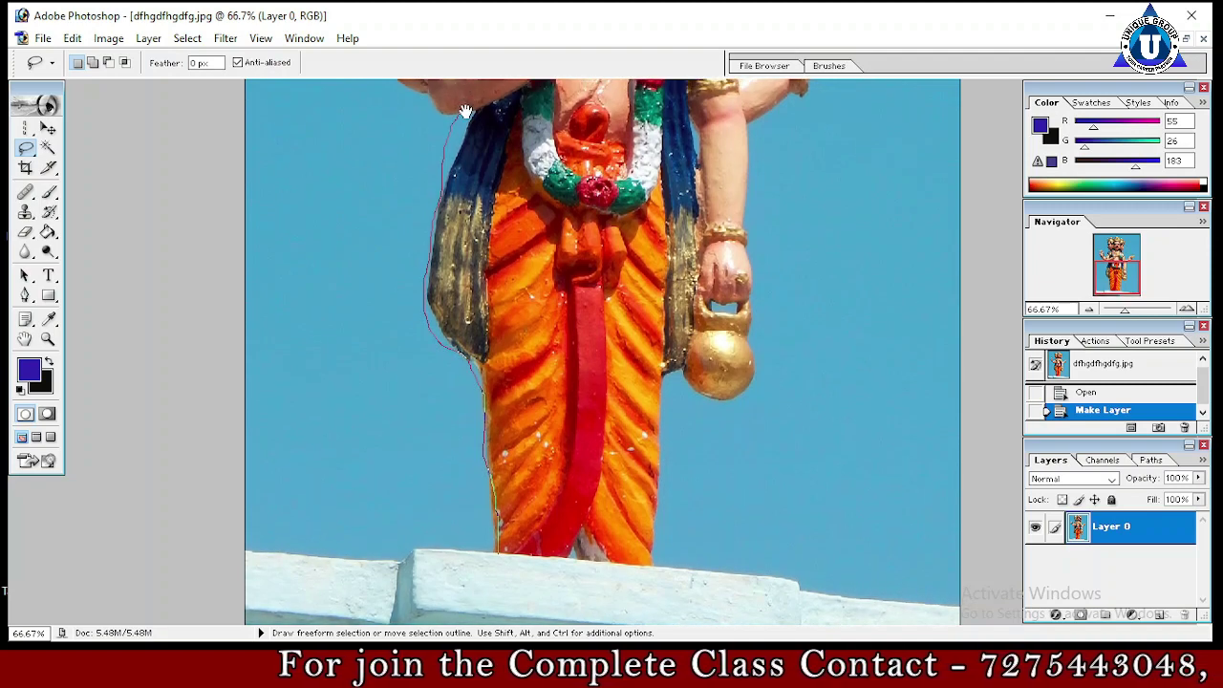
pyautogui.scroll(1, 478, 120)
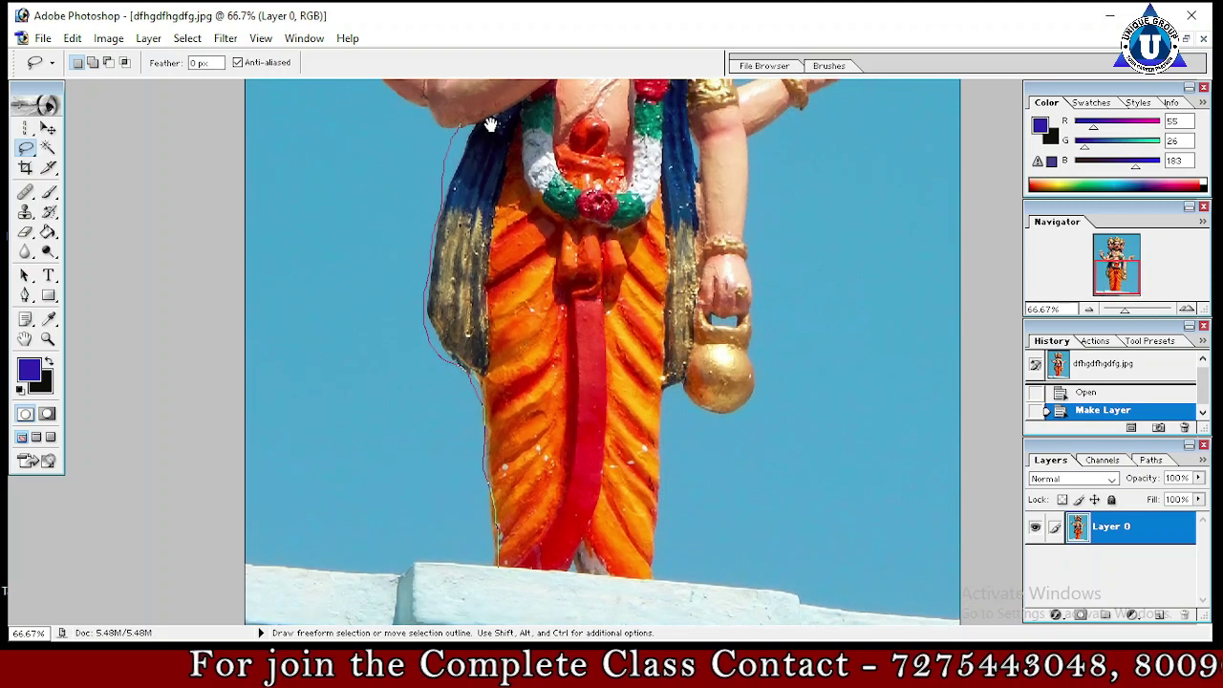
pyautogui.moveTo(490, 125); pyautogui.dragTo(539, 402)
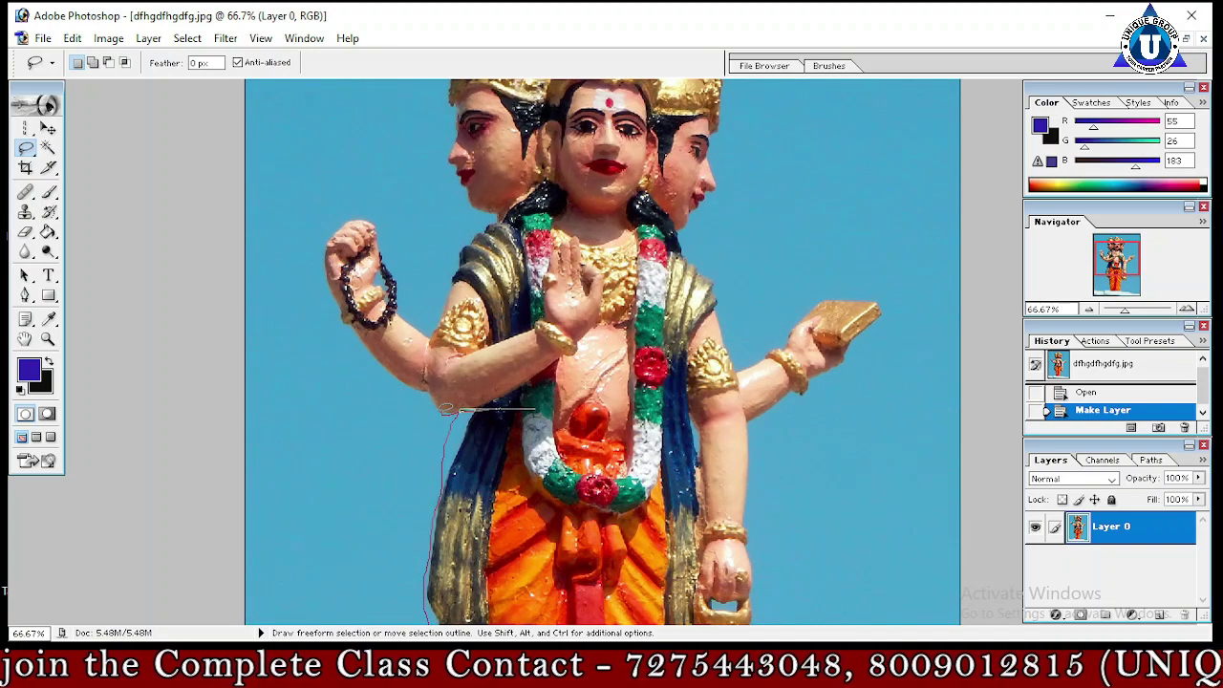
pyautogui.moveTo(445, 409); pyautogui.dragTo(487, 411)
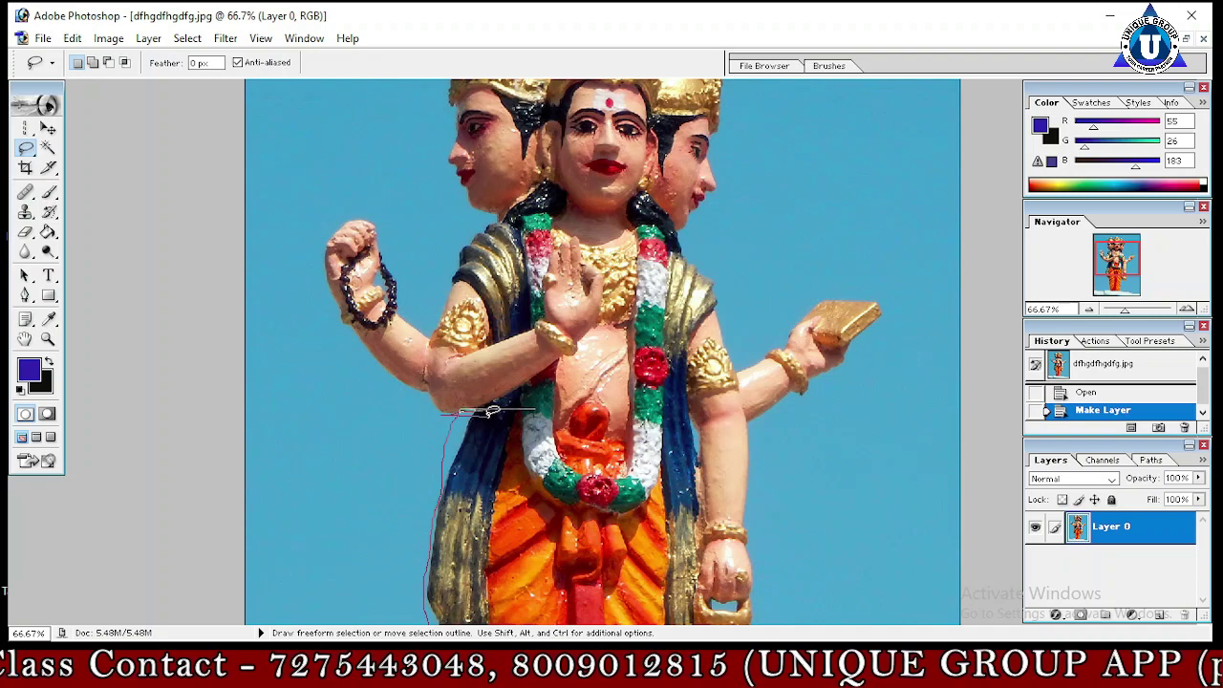
pyautogui.moveTo(491, 411); pyautogui.dragTo(463, 411)
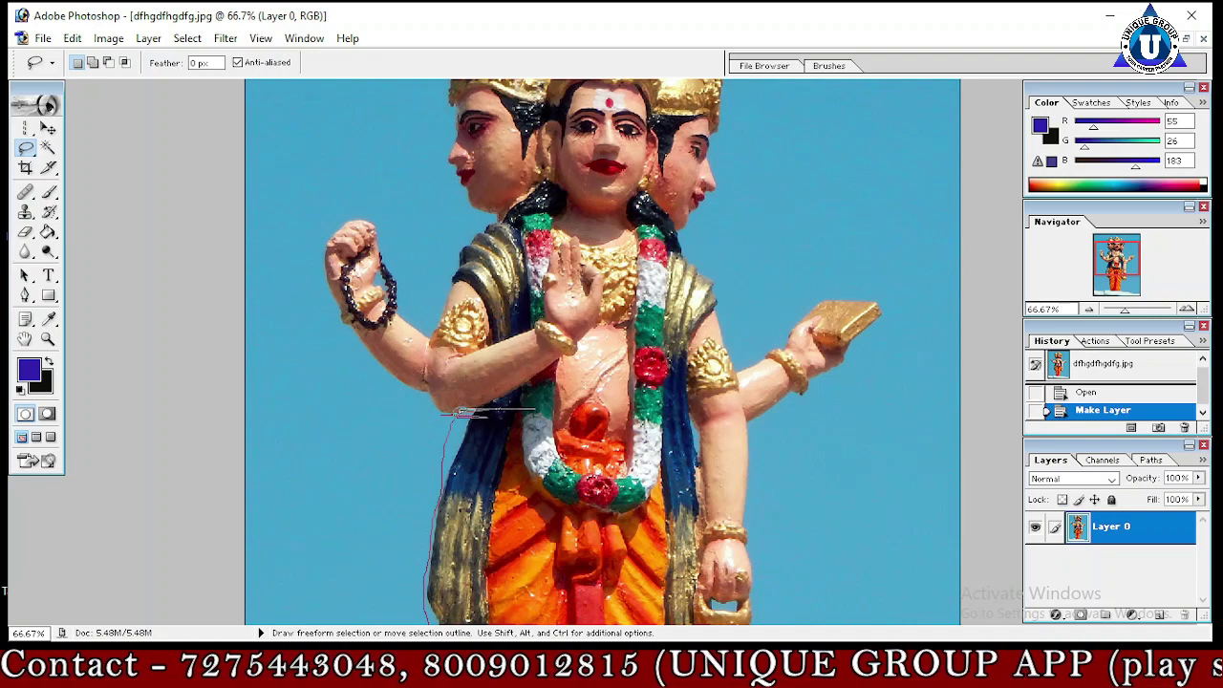
pyautogui.moveTo(458, 412)
pyautogui.mouseDown()
pyautogui.moveTo(421, 406)
pyautogui.moveTo(382, 372)
pyautogui.moveTo(322, 286)
pyautogui.mouseUp()
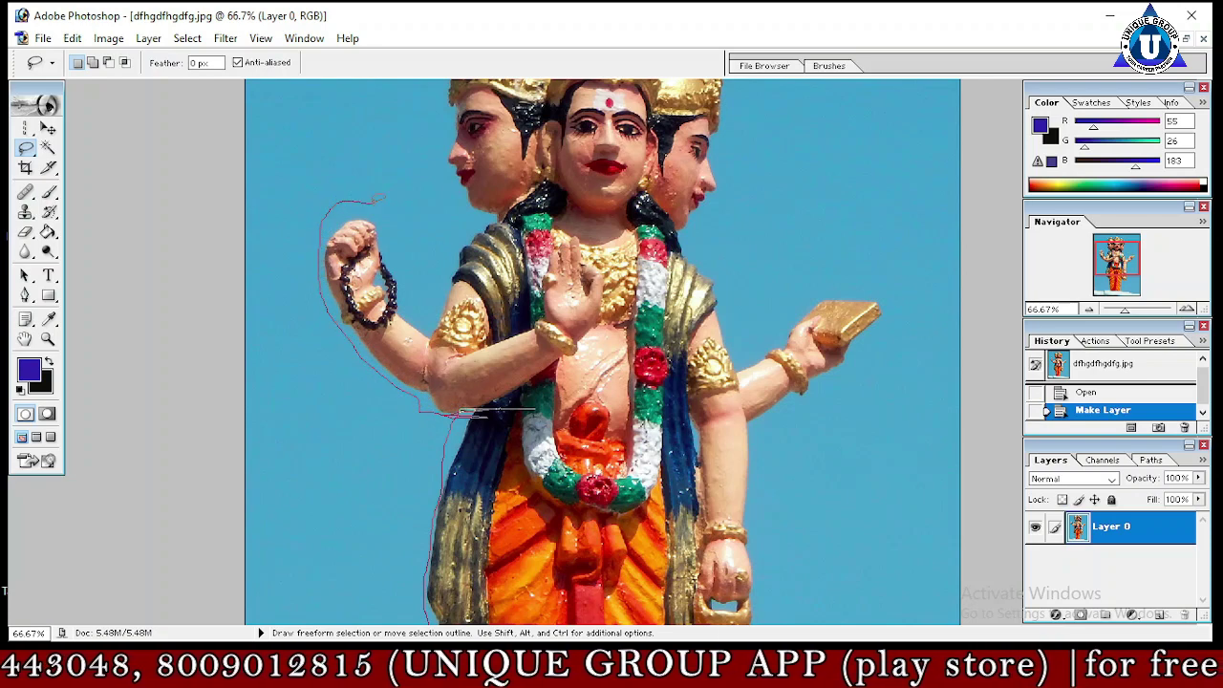
pyautogui.moveTo(385, 224); pyautogui.dragTo(408, 281)
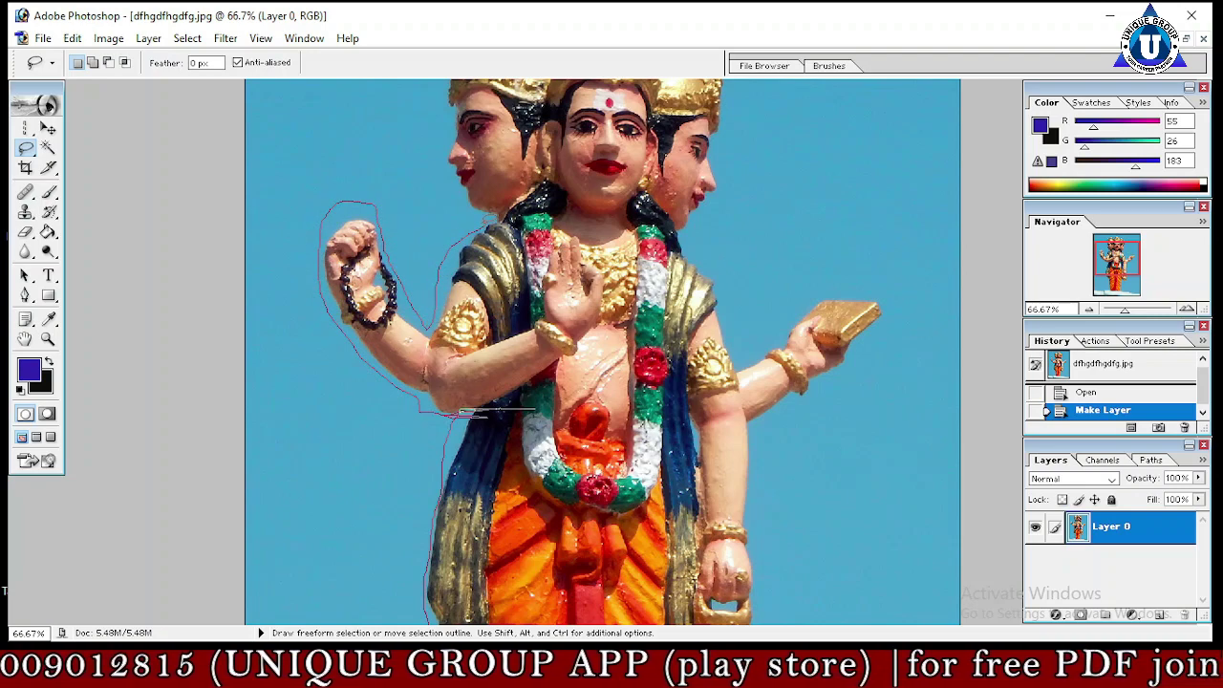
pyautogui.moveTo(485, 218)
pyautogui.mouseDown()
pyautogui.moveTo(475, 206)
pyautogui.moveTo(475, 228)
pyautogui.mouseUp()
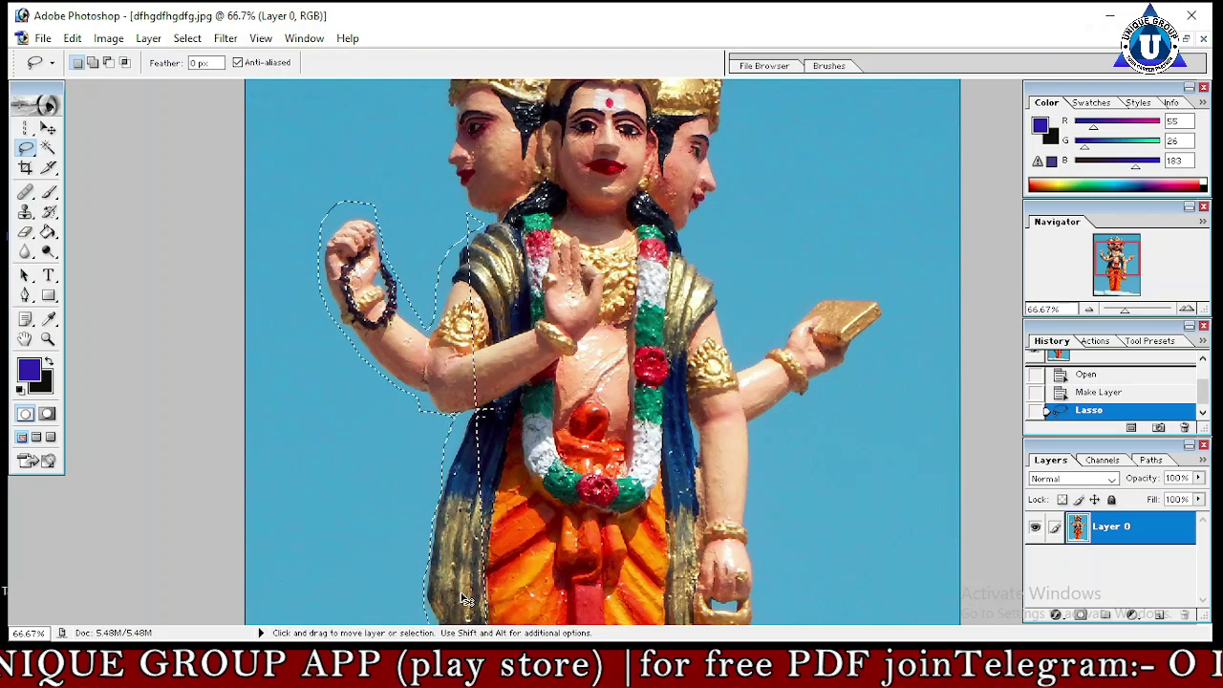
pyautogui.hotkey('ctrl', 'd')
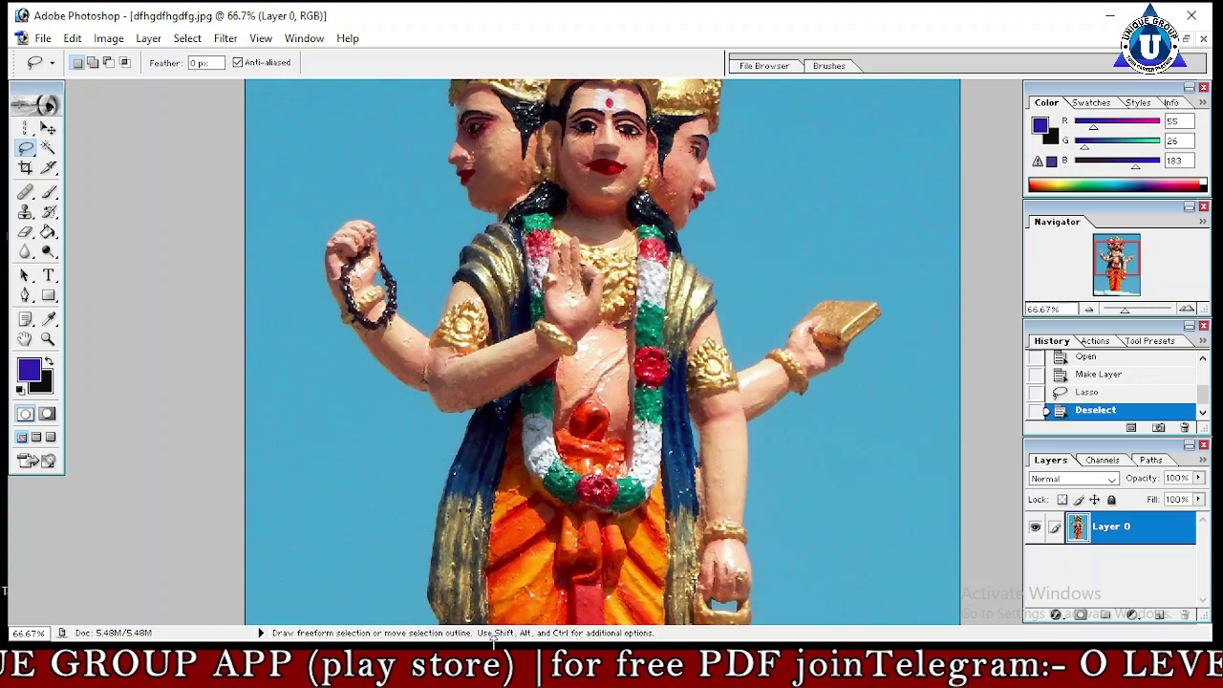
# - Scroll down and lasso around the lower orange robe and golden pot
pyautogui.scroll(-1, 492, 621)
pyautogui.scroll(-5, 592, 433)
pyautogui.scroll(-4, 592, 432)
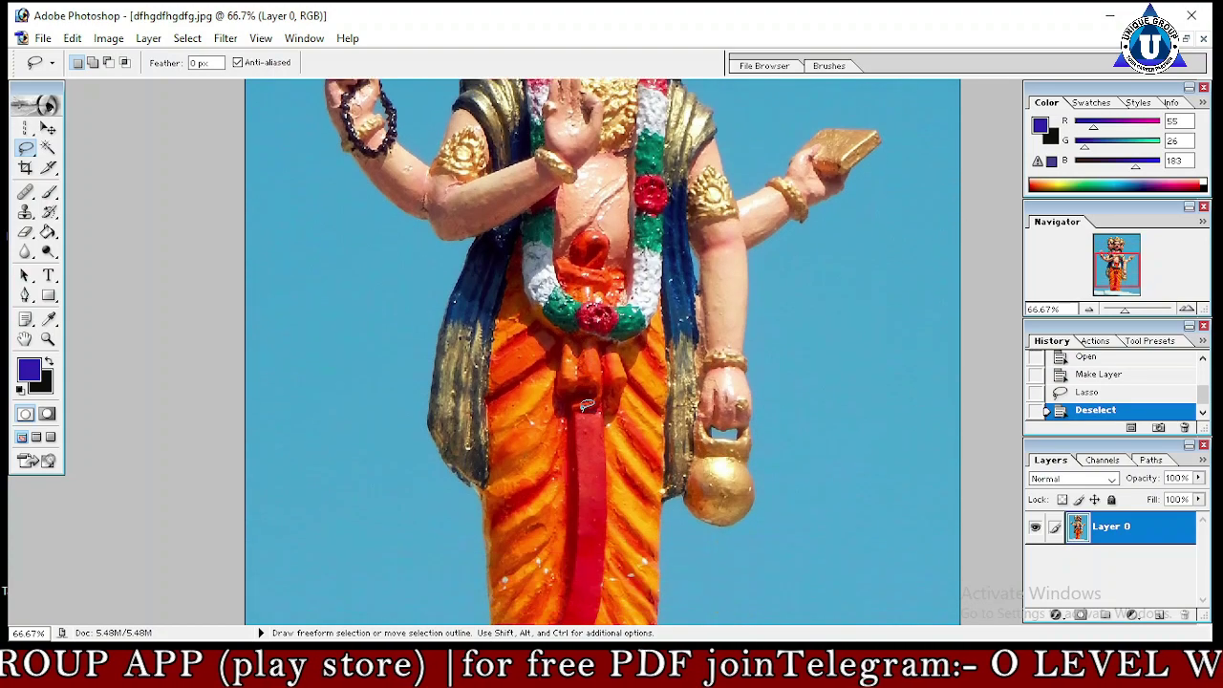
pyautogui.scroll(-5, 593, 433)
pyautogui.scroll(-3, 592, 433)
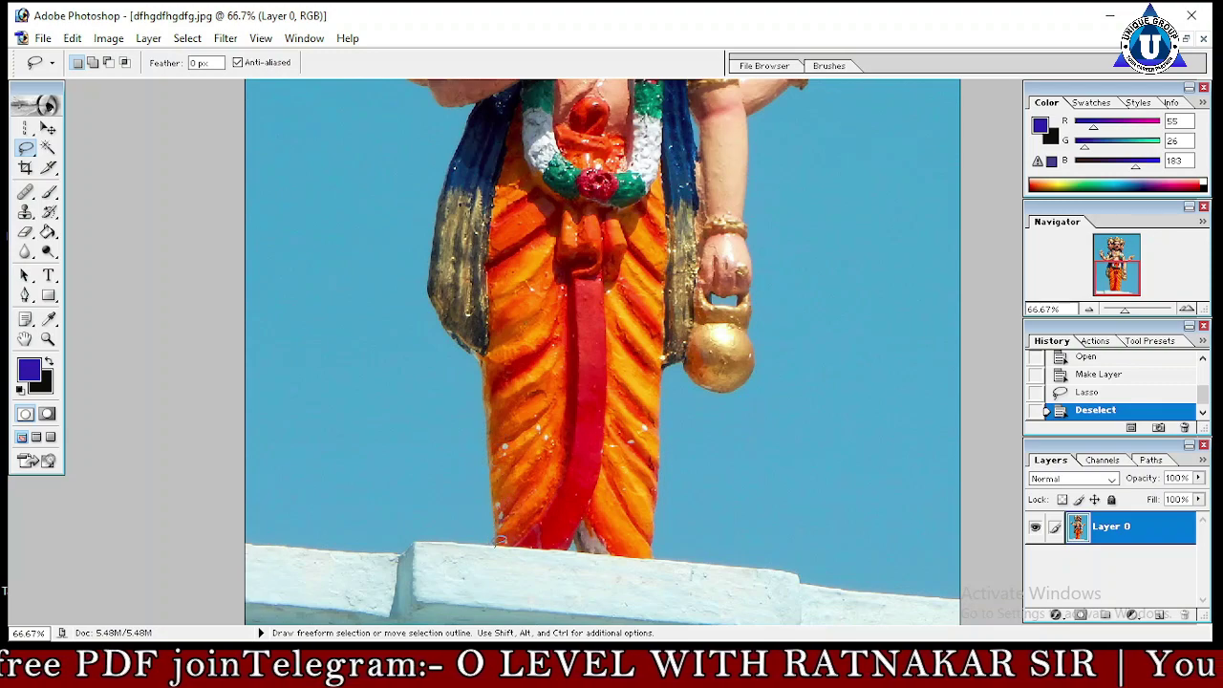
pyautogui.moveTo(496, 541); pyautogui.dragTo(463, 341)
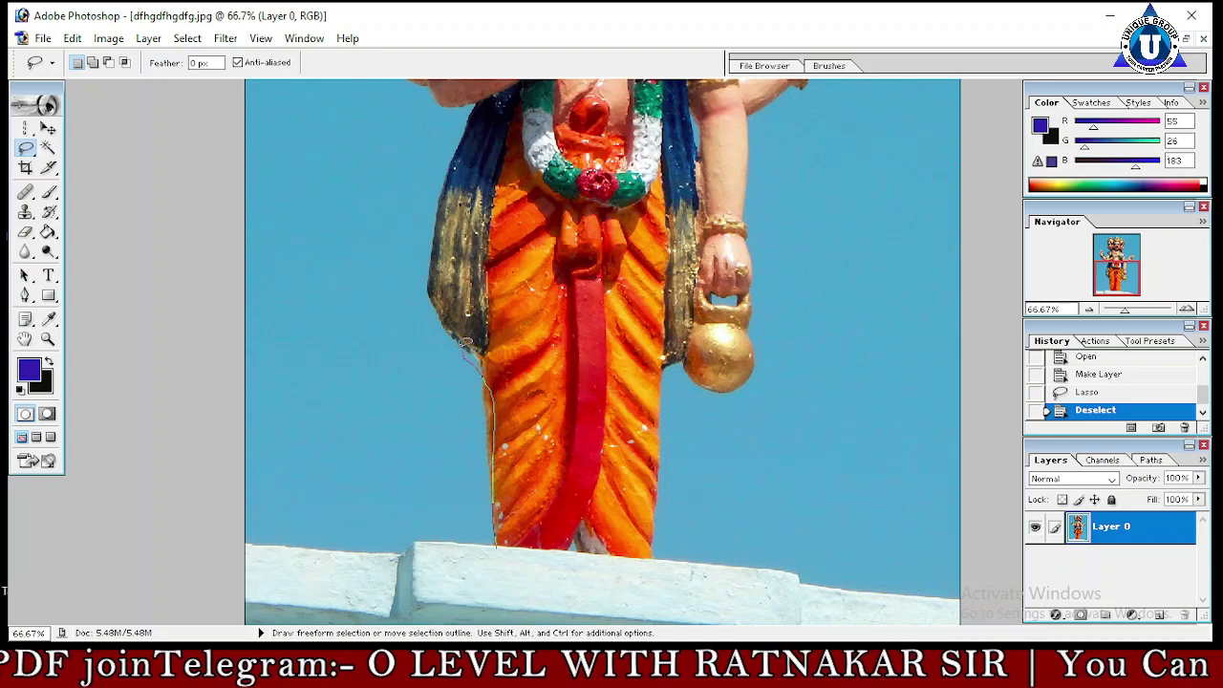
pyautogui.moveTo(463, 341)
pyautogui.mouseDown()
pyautogui.moveTo(721, 244)
pyautogui.moveTo(793, 311)
pyautogui.moveTo(734, 451)
pyautogui.moveTo(696, 500)
pyautogui.moveTo(625, 547)
pyautogui.moveTo(520, 563)
pyautogui.moveTo(492, 562)
pyautogui.moveTo(496, 543)
pyautogui.mouseUp()
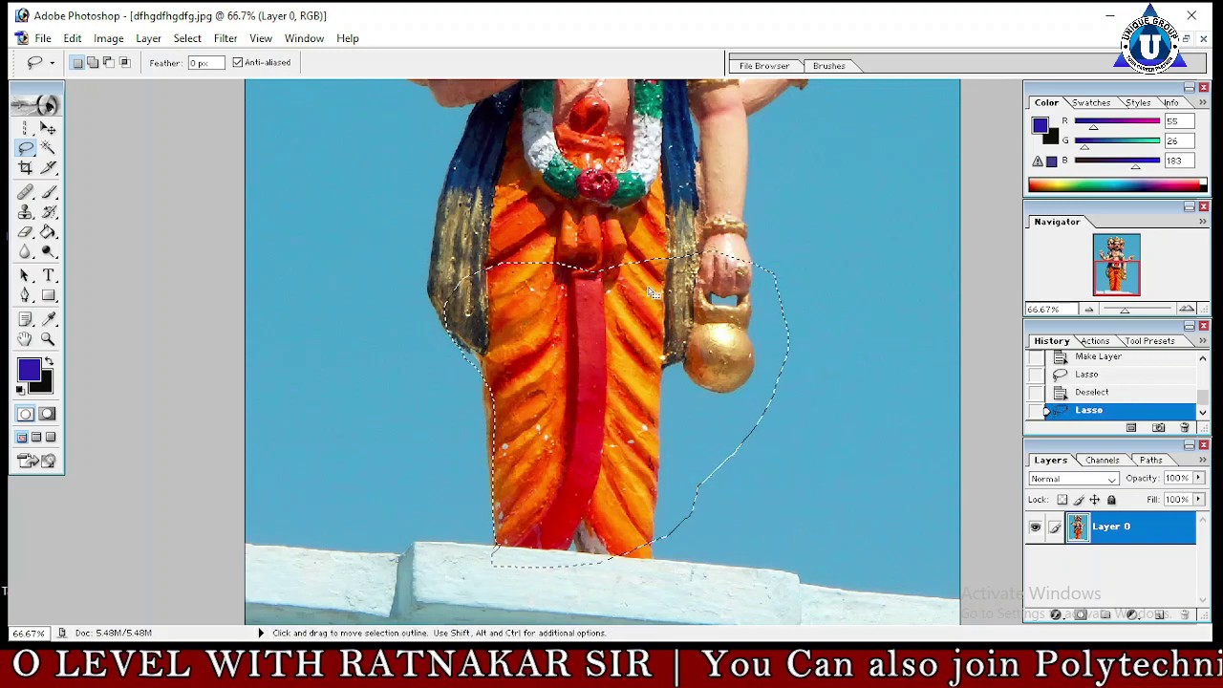
# - Move the robe selection with the Move tool, undo the move, then deselect
pyautogui.click(48, 127)
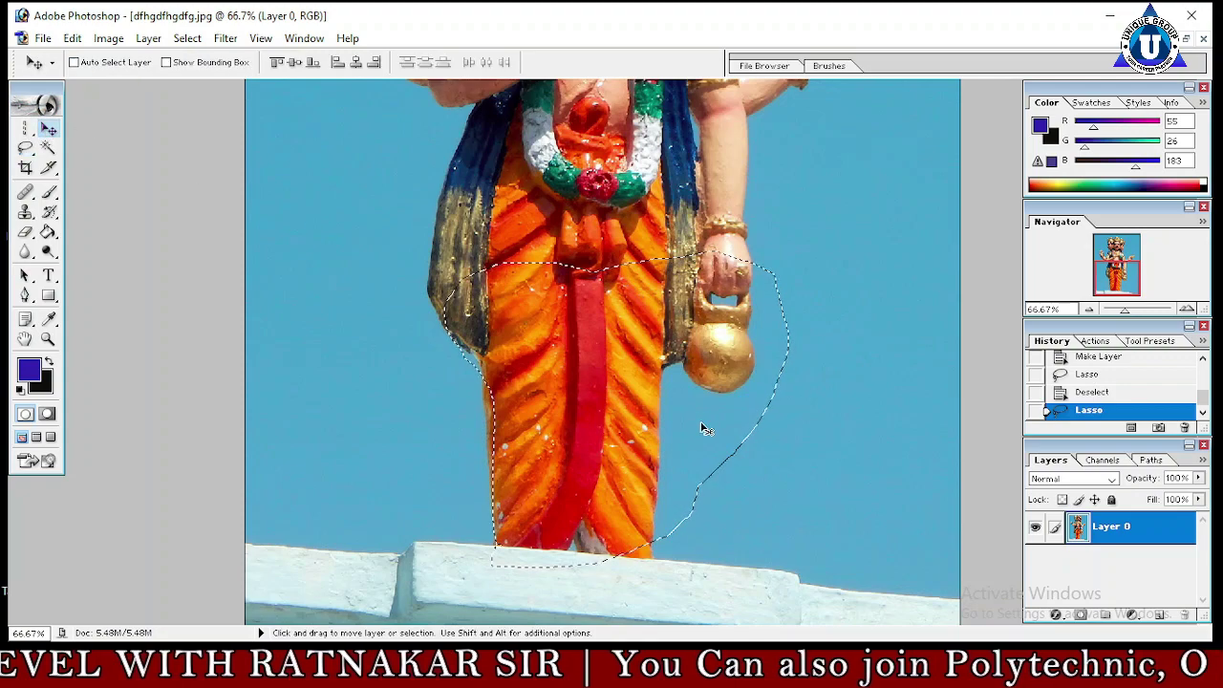
pyautogui.moveTo(648, 424)
pyautogui.mouseDown()
pyautogui.moveTo(814, 383)
pyautogui.moveTo(887, 349)
pyautogui.moveTo(858, 352)
pyautogui.mouseUp()
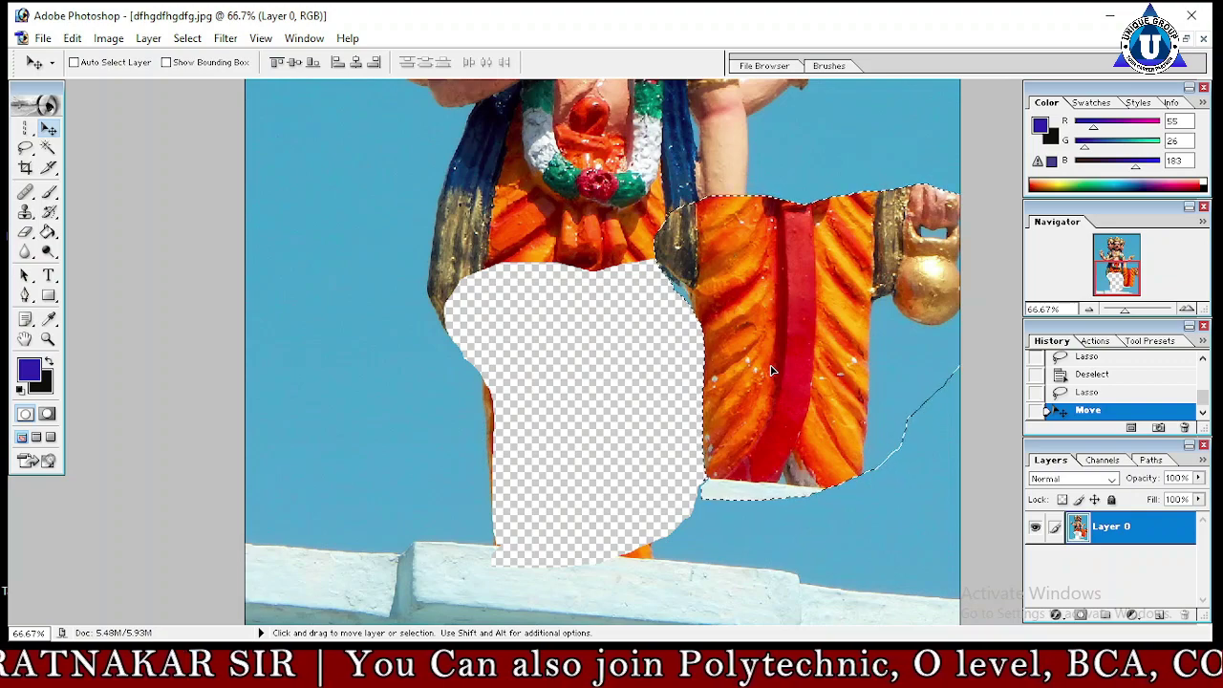
pyautogui.hotkey('ctrl', 'z')
pyautogui.hotkey('ctrl', 'z')
pyautogui.hotkey('ctrl', 'z')
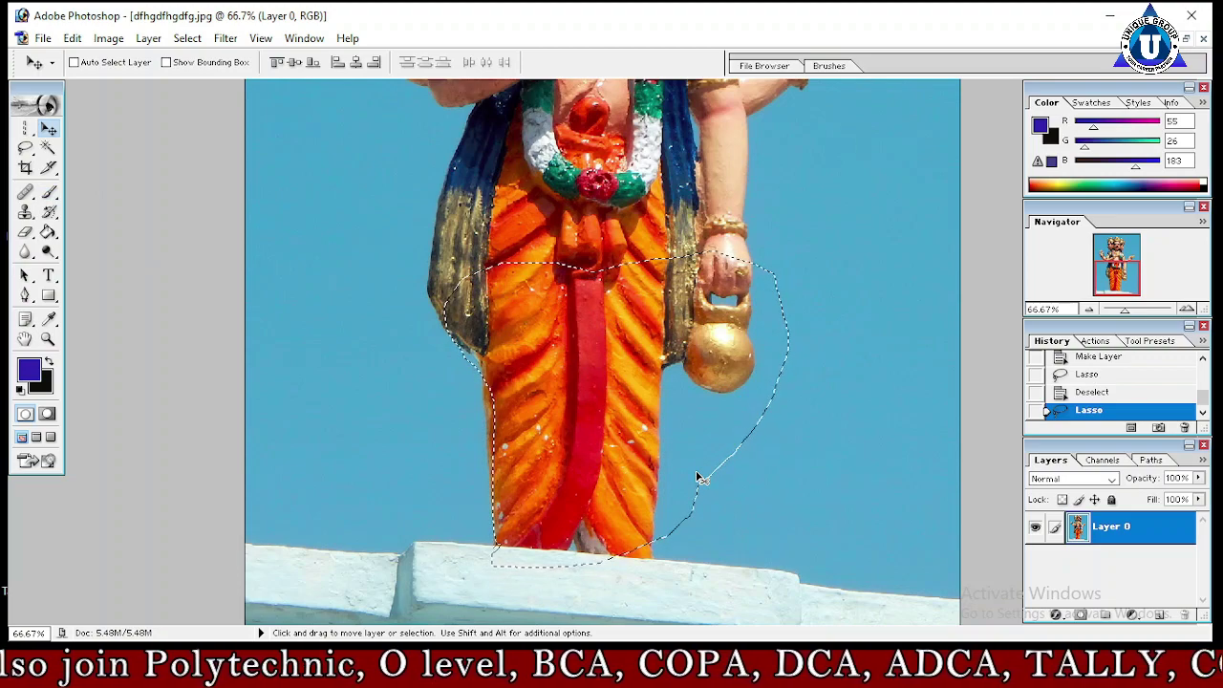
pyautogui.hotkey('ctrl', 'd')
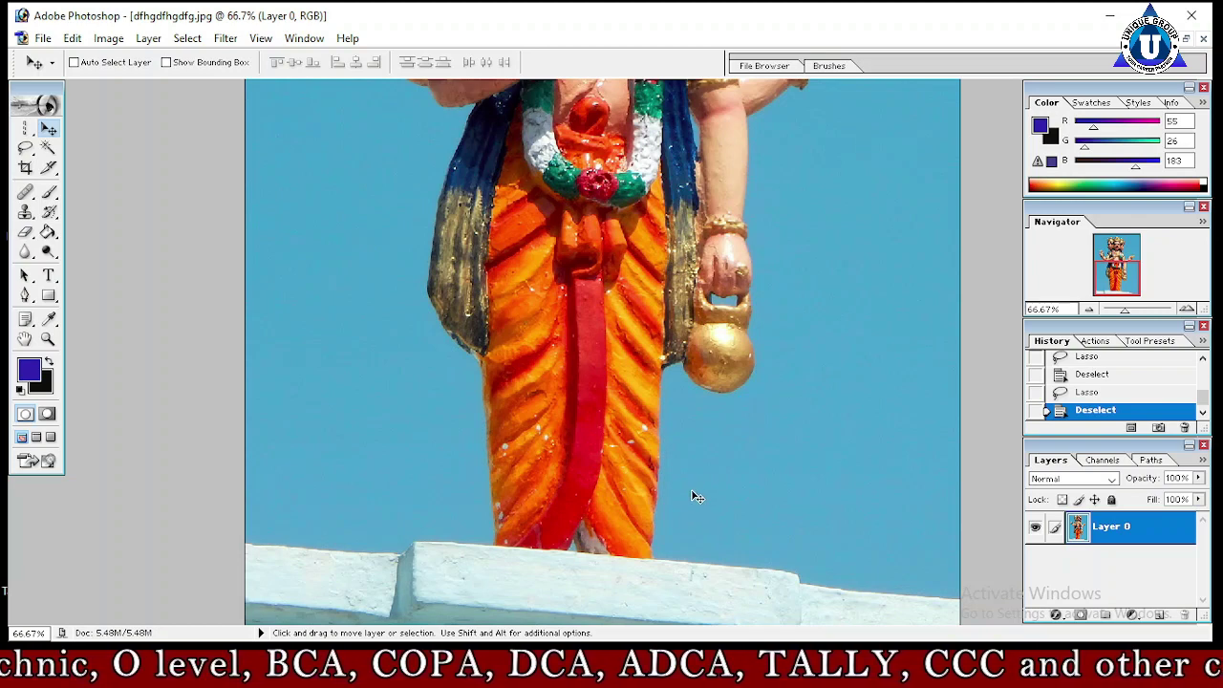
# - Switch to the Polygonal Lasso and place points up the robe's left edge to the sash
pyautogui.click(36, 158)
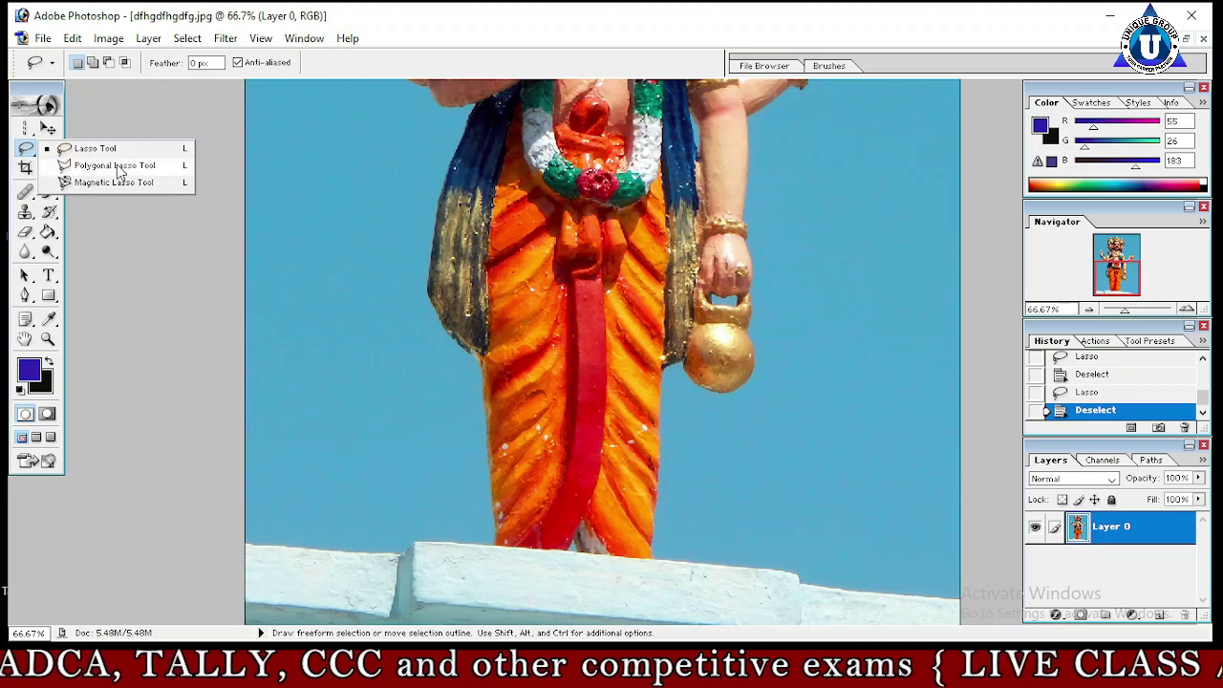
pyautogui.click(120, 167)
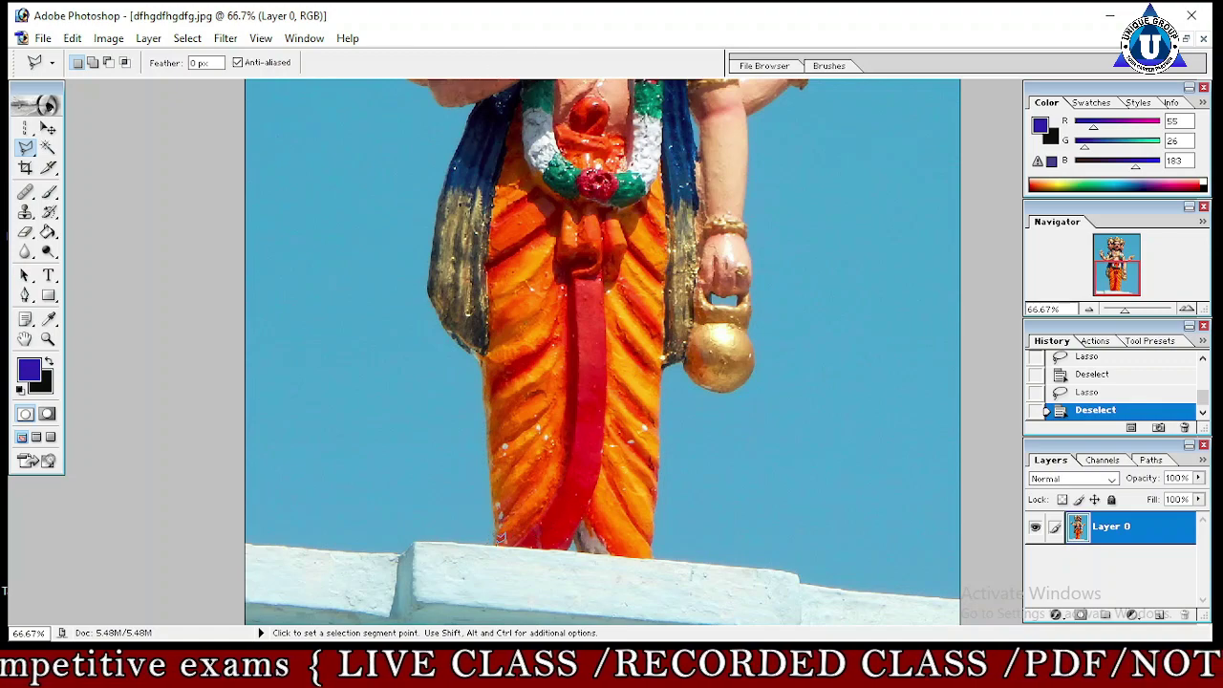
pyautogui.click(496, 523)
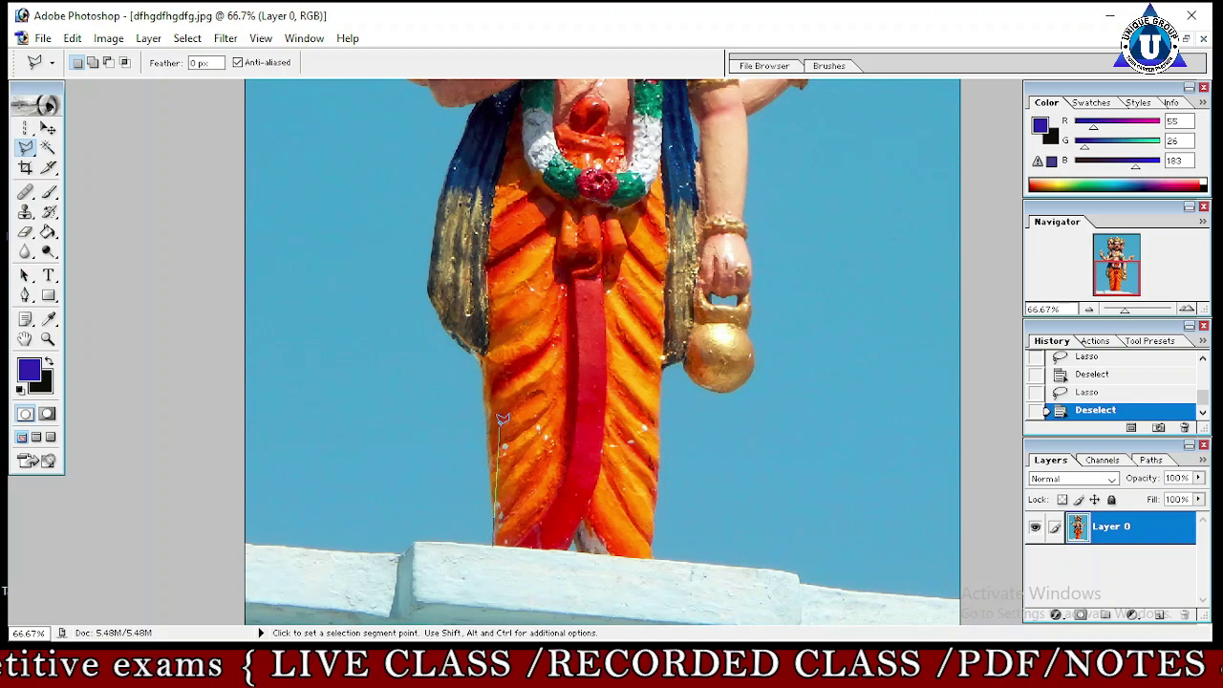
pyautogui.click(484, 355)
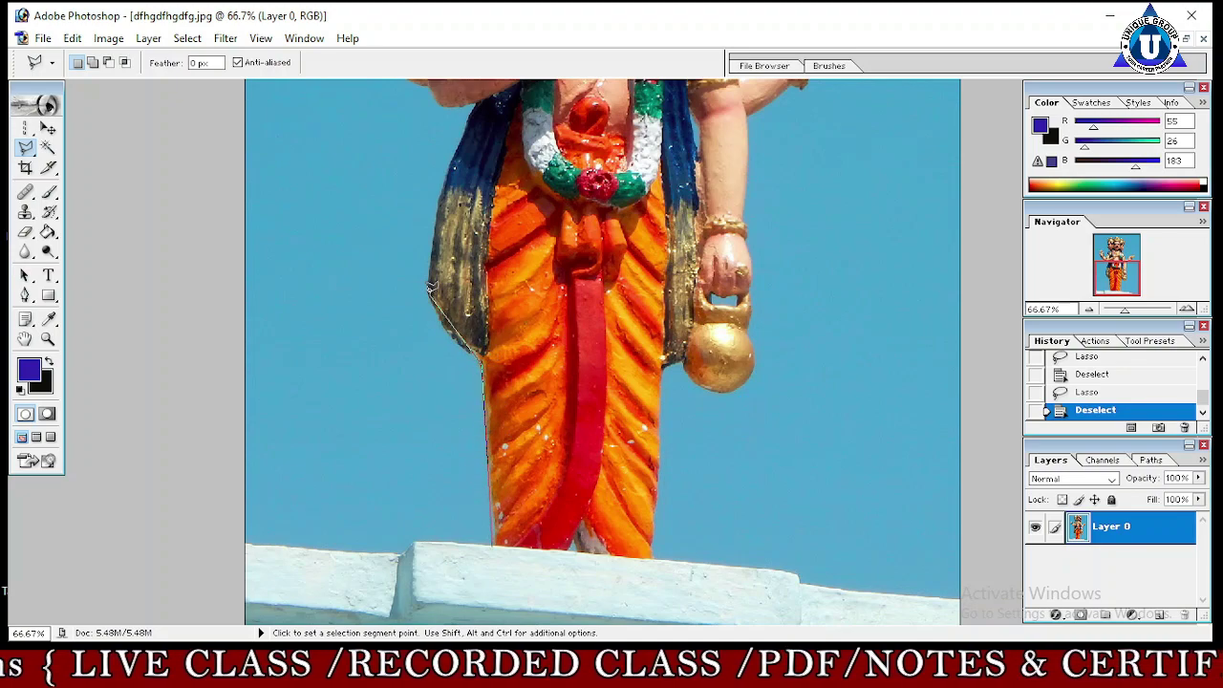
pyautogui.click(430, 289)
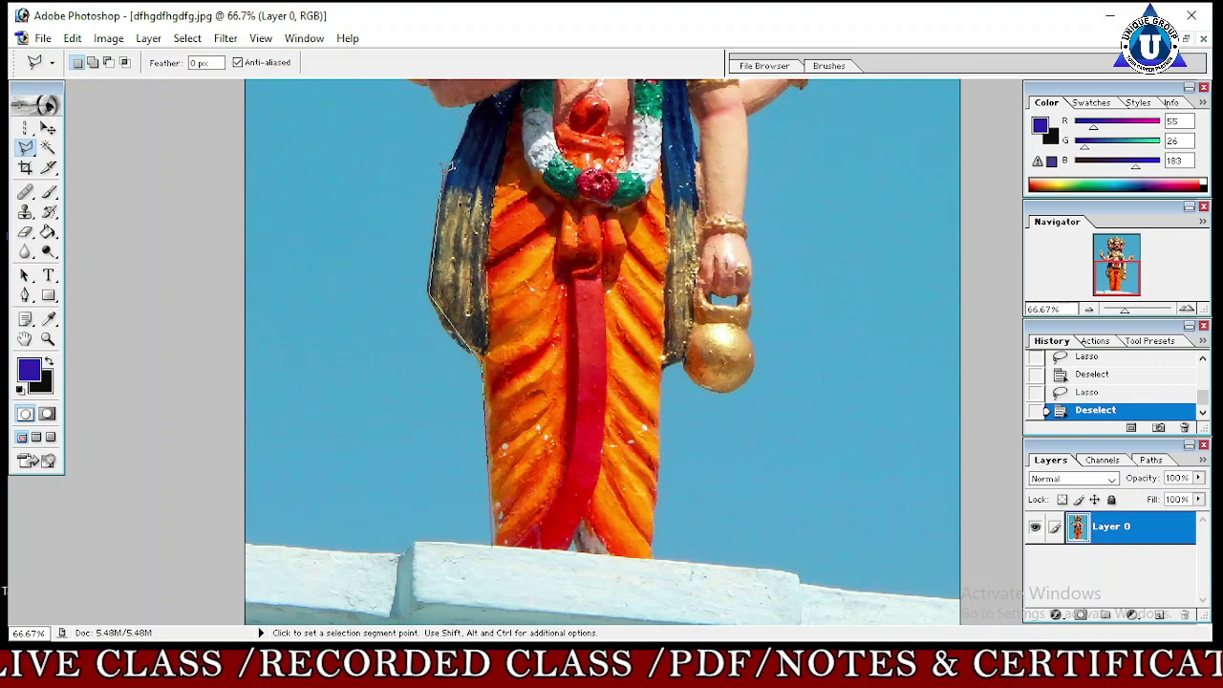
pyautogui.click(441, 191)
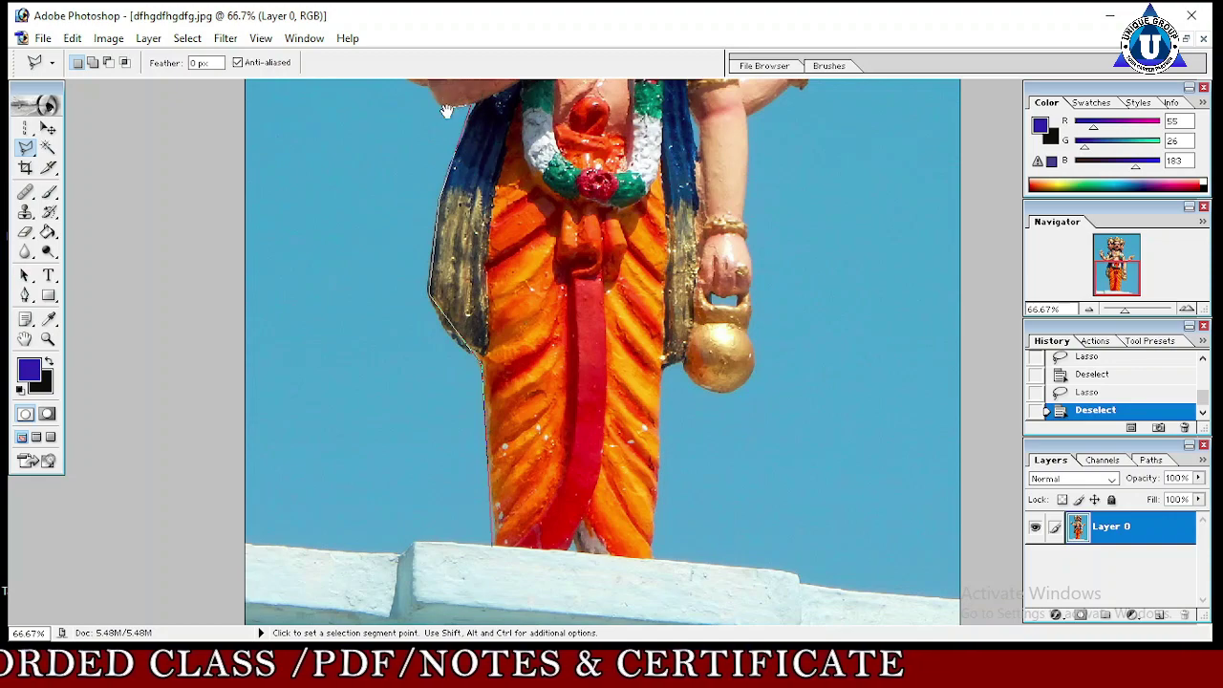
pyautogui.moveTo(514, 164); pyautogui.dragTo(521, 449)
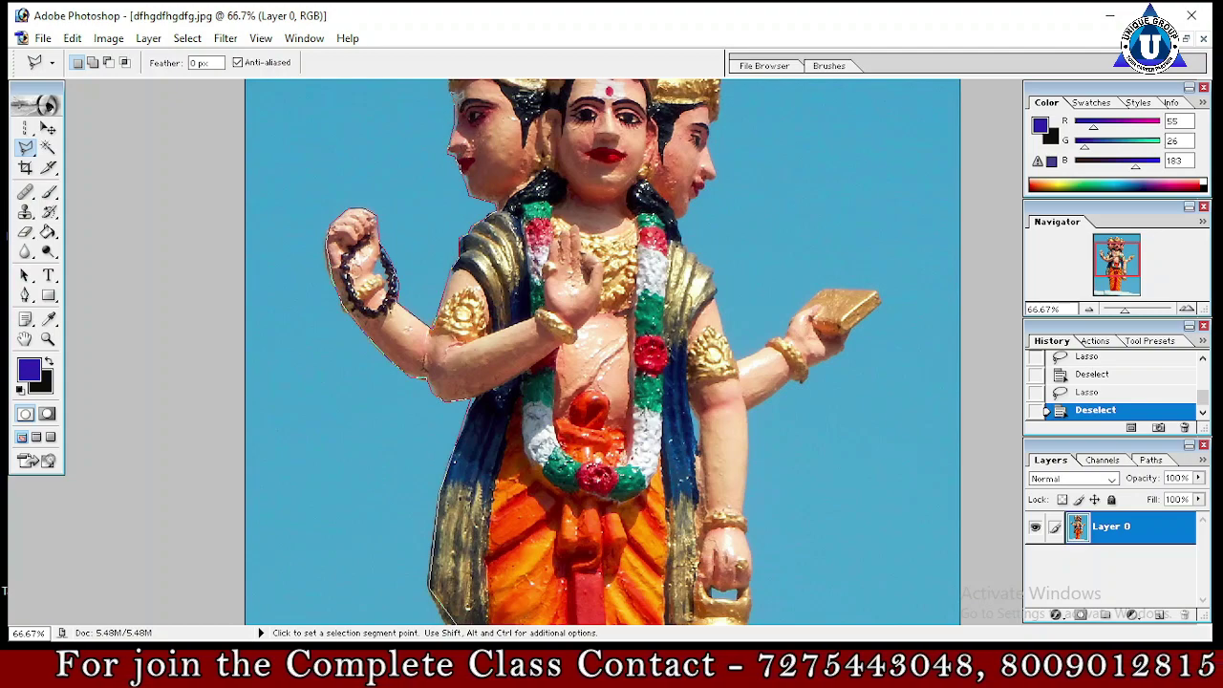
# - Continue the polygonal outline over the crowns and down the right face to the hand
pyautogui.scroll(3, 456, 92)
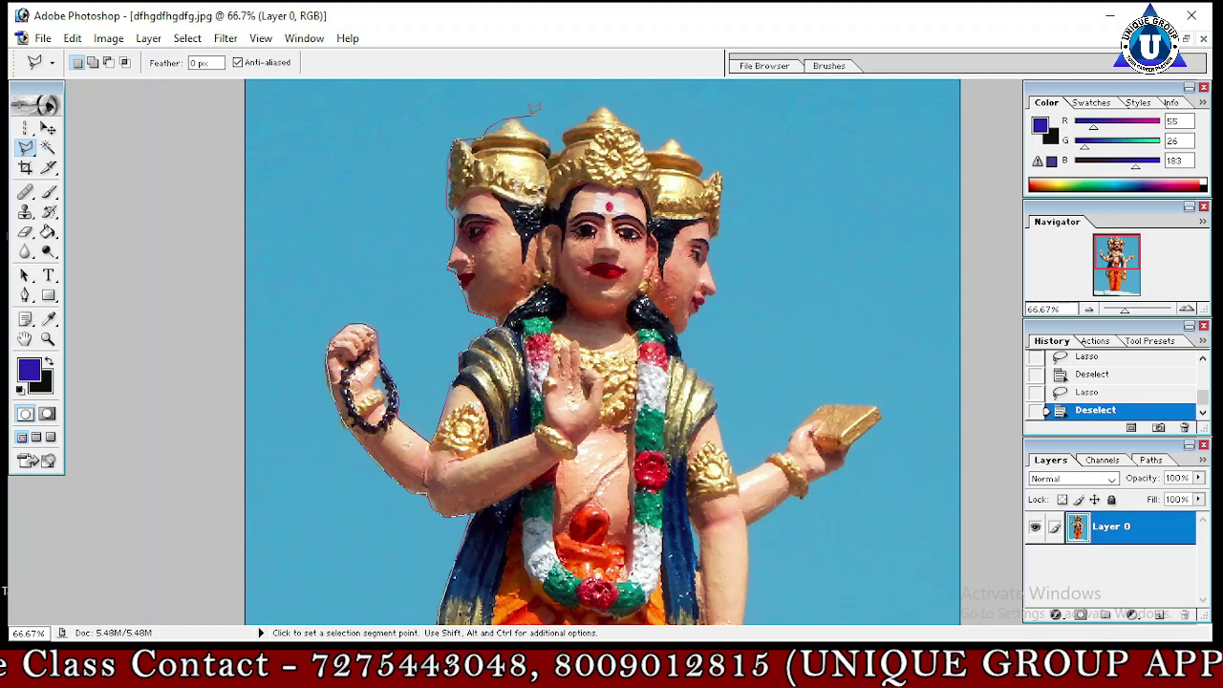
pyautogui.click(560, 140)
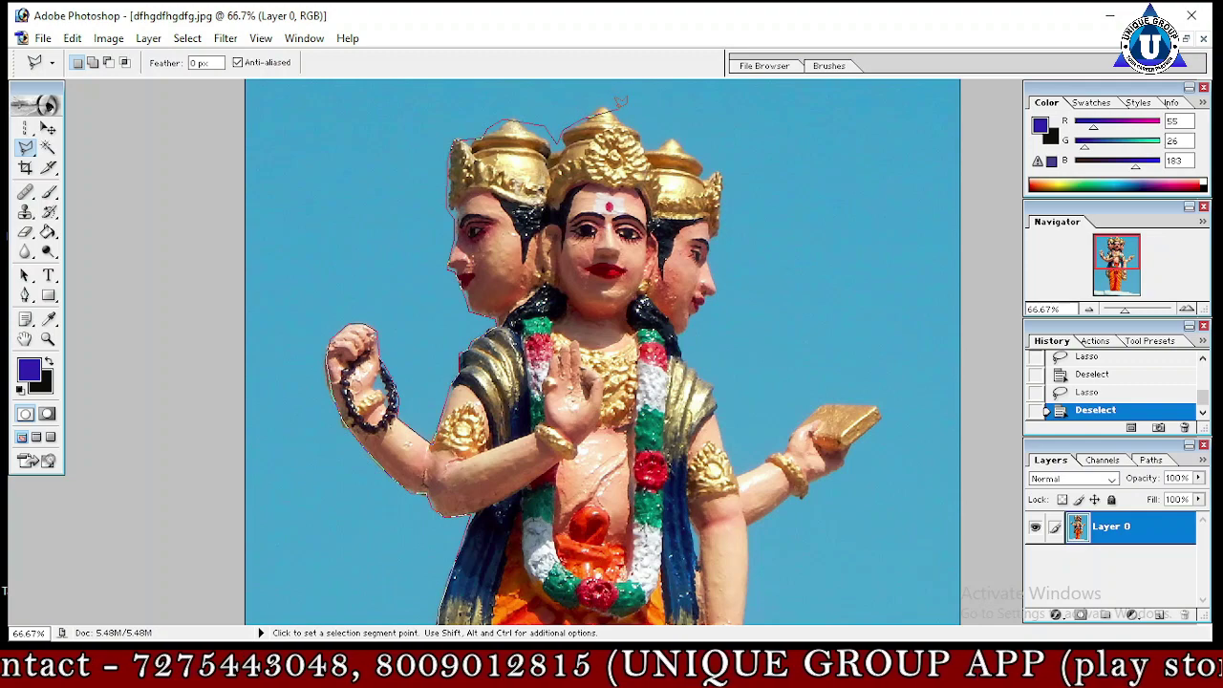
pyautogui.click(616, 101)
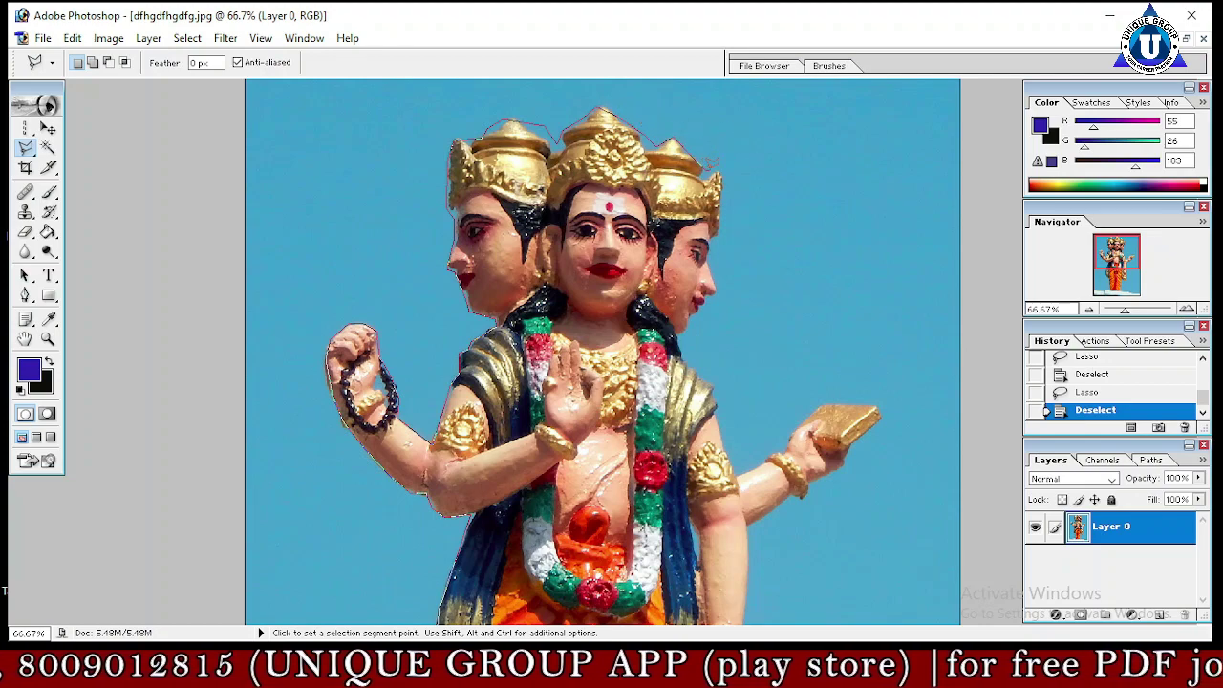
pyautogui.click(726, 167)
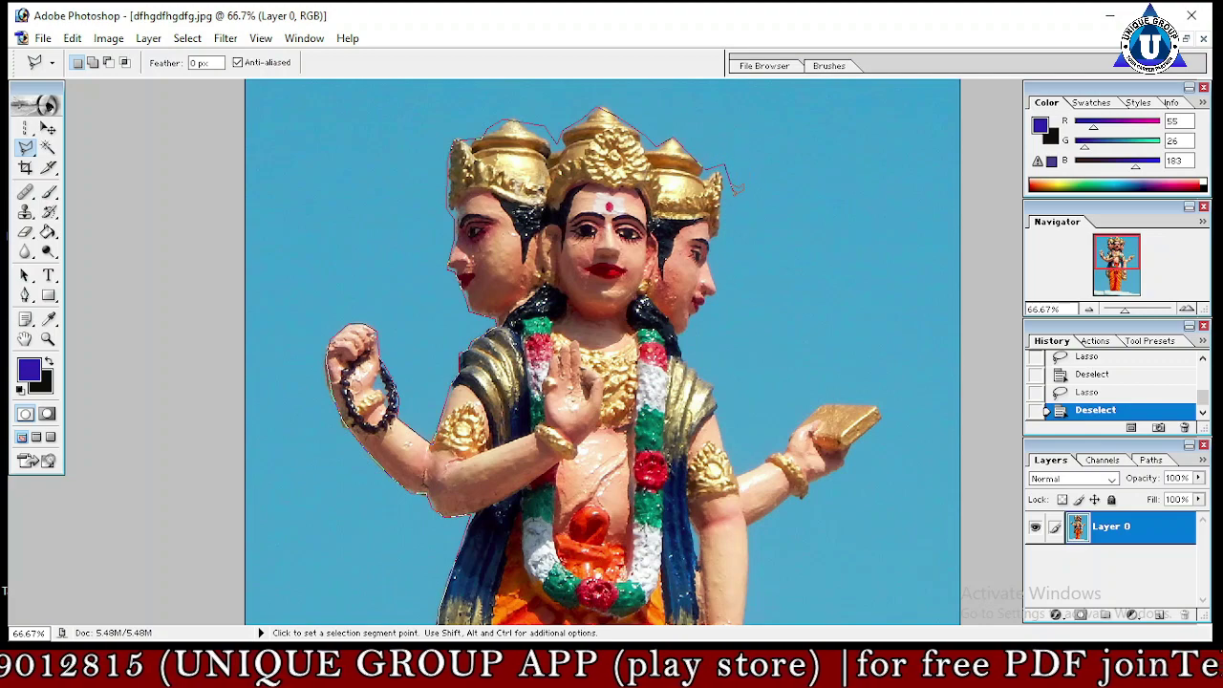
pyautogui.click(733, 202)
pyautogui.click(718, 269)
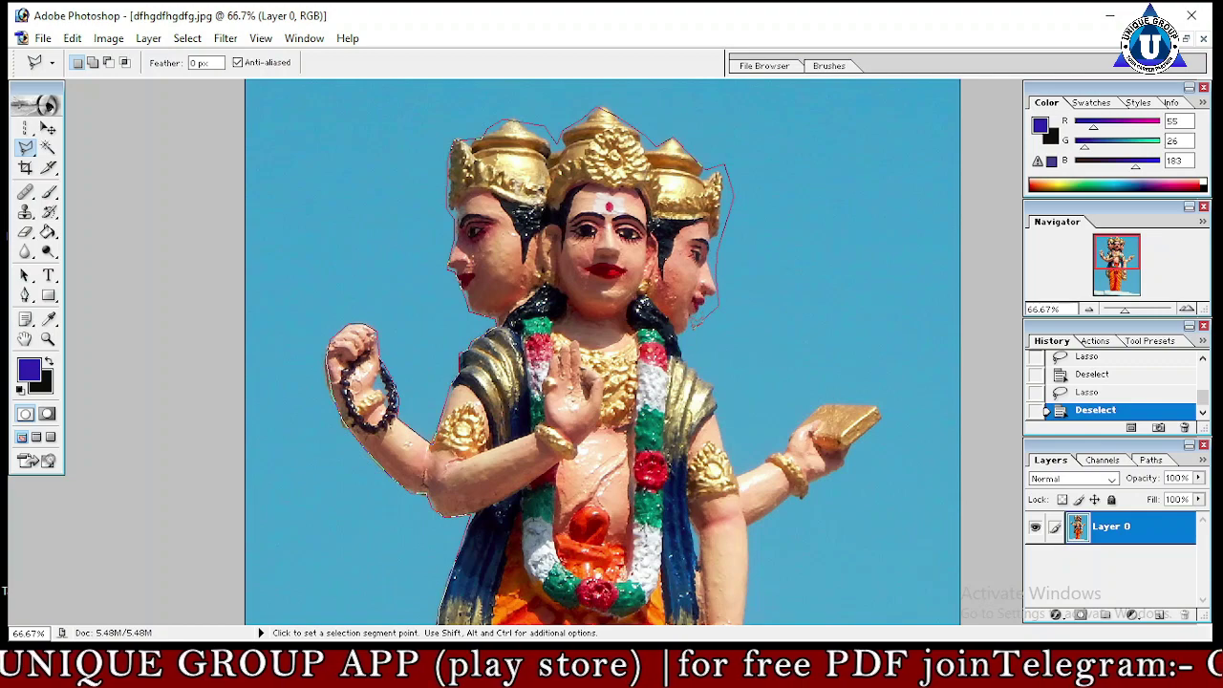
pyautogui.click(700, 322)
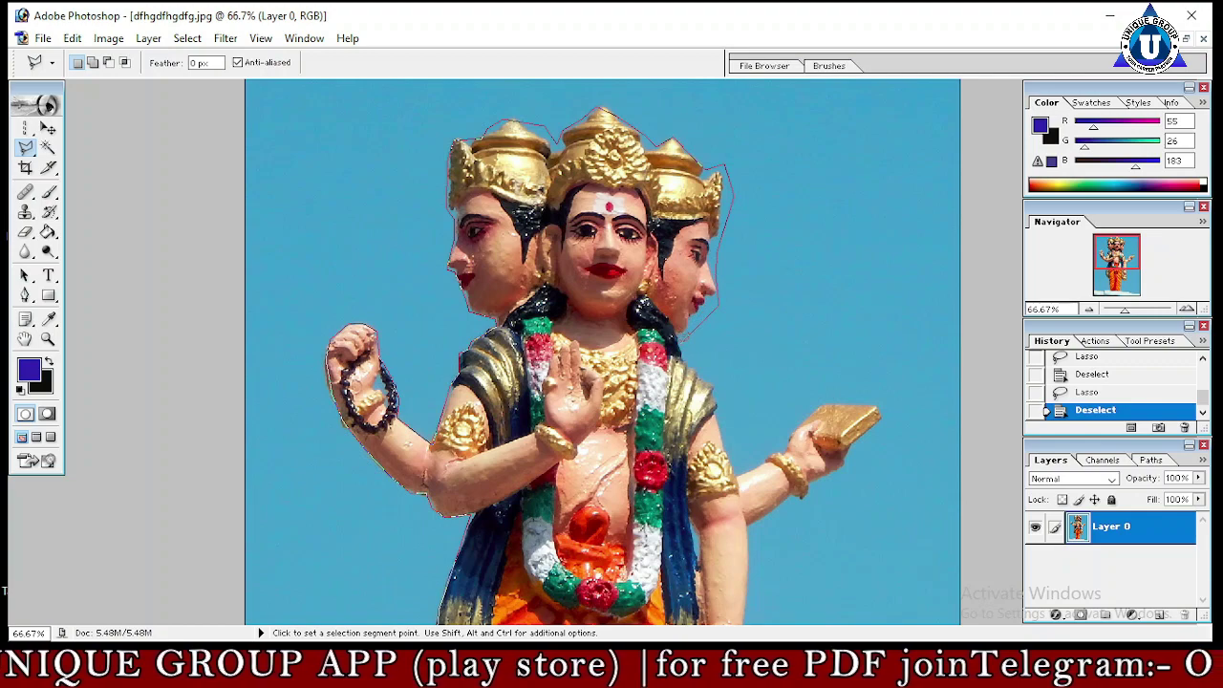
pyautogui.click(723, 386)
pyautogui.click(735, 467)
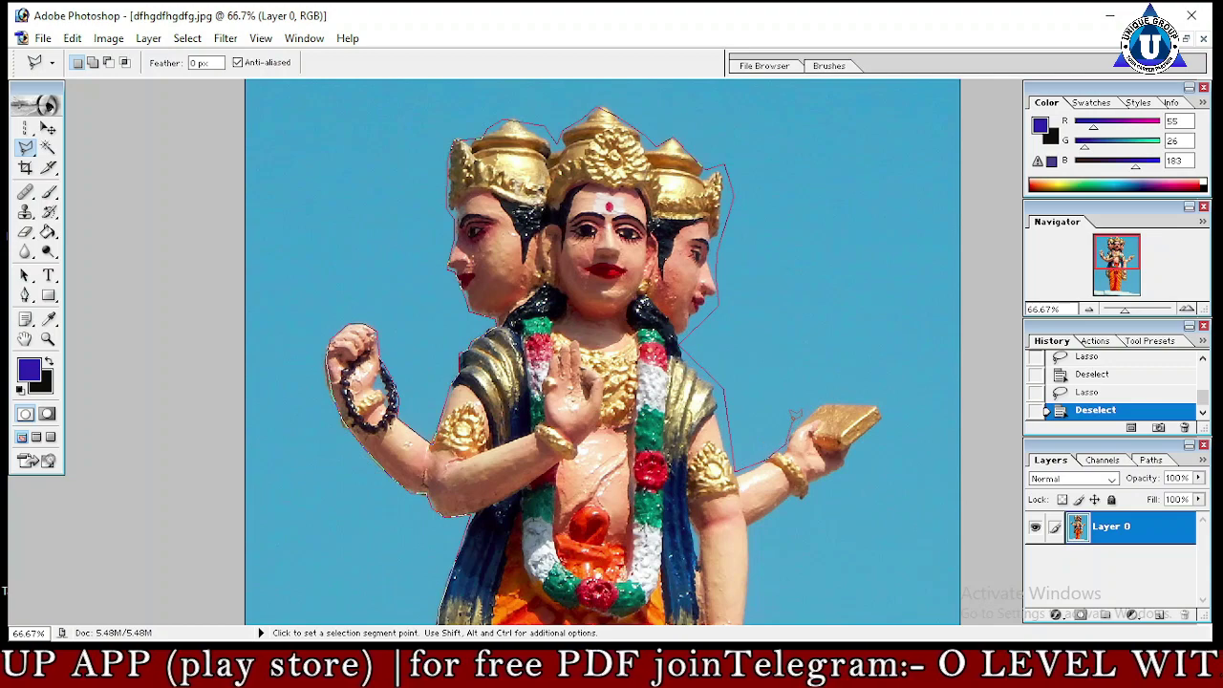
# - Outline around the book, arm and pot, along the hem, and close the selection
pyautogui.click(820, 402)
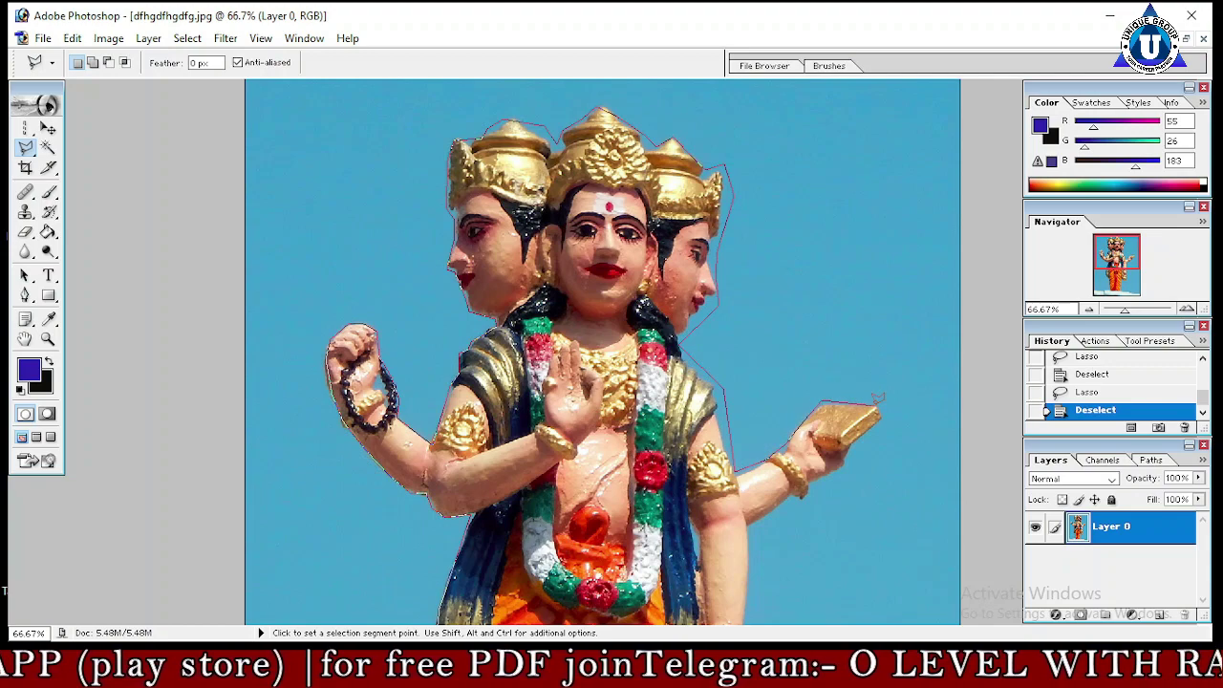
pyautogui.click(876, 414)
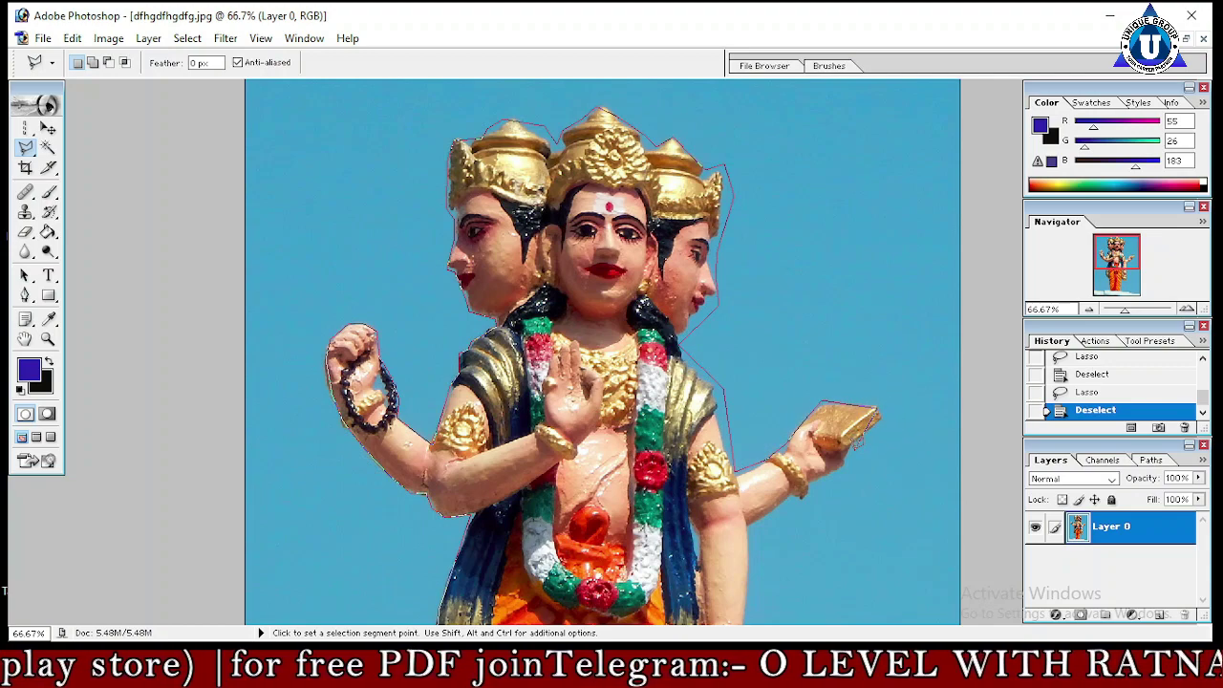
pyautogui.click(845, 470)
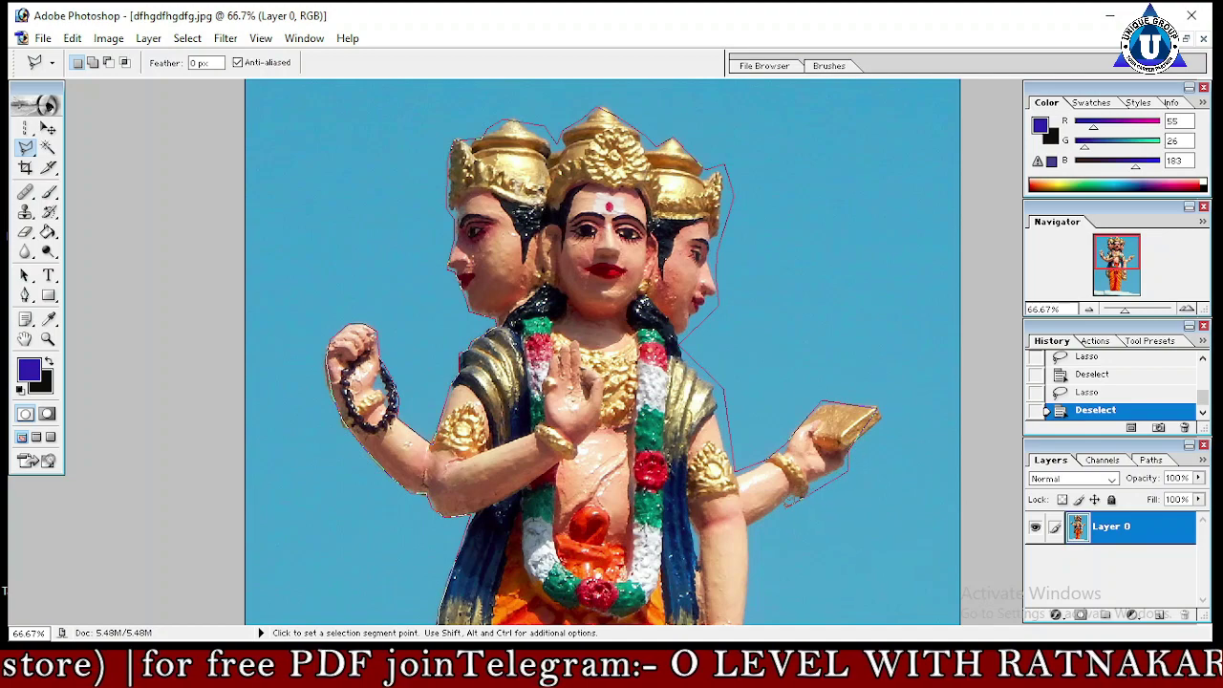
pyautogui.click(752, 531)
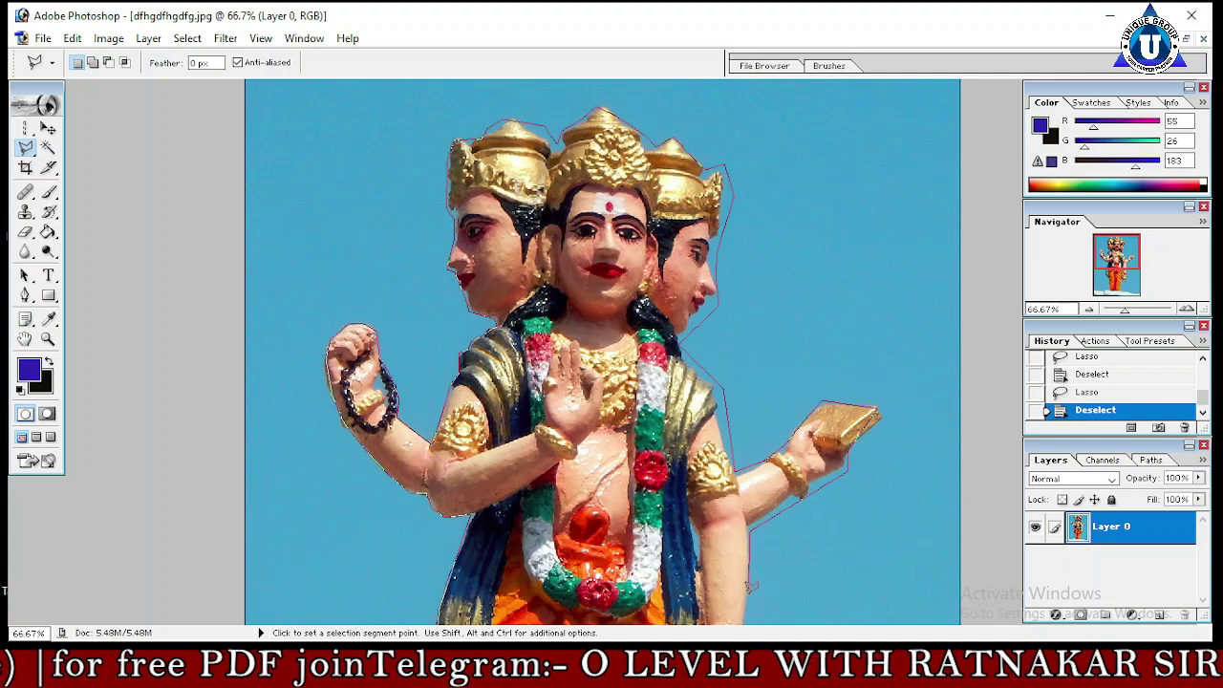
pyautogui.moveTo(755, 587); pyautogui.dragTo(756, 176)
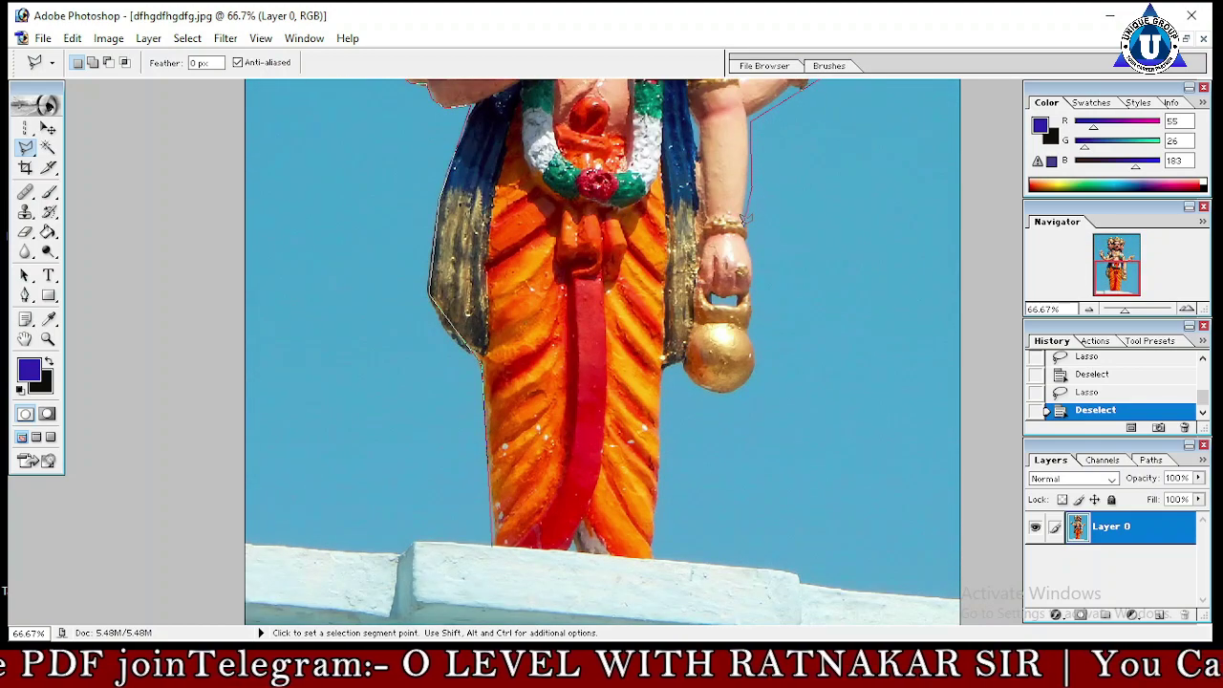
pyautogui.click(752, 275)
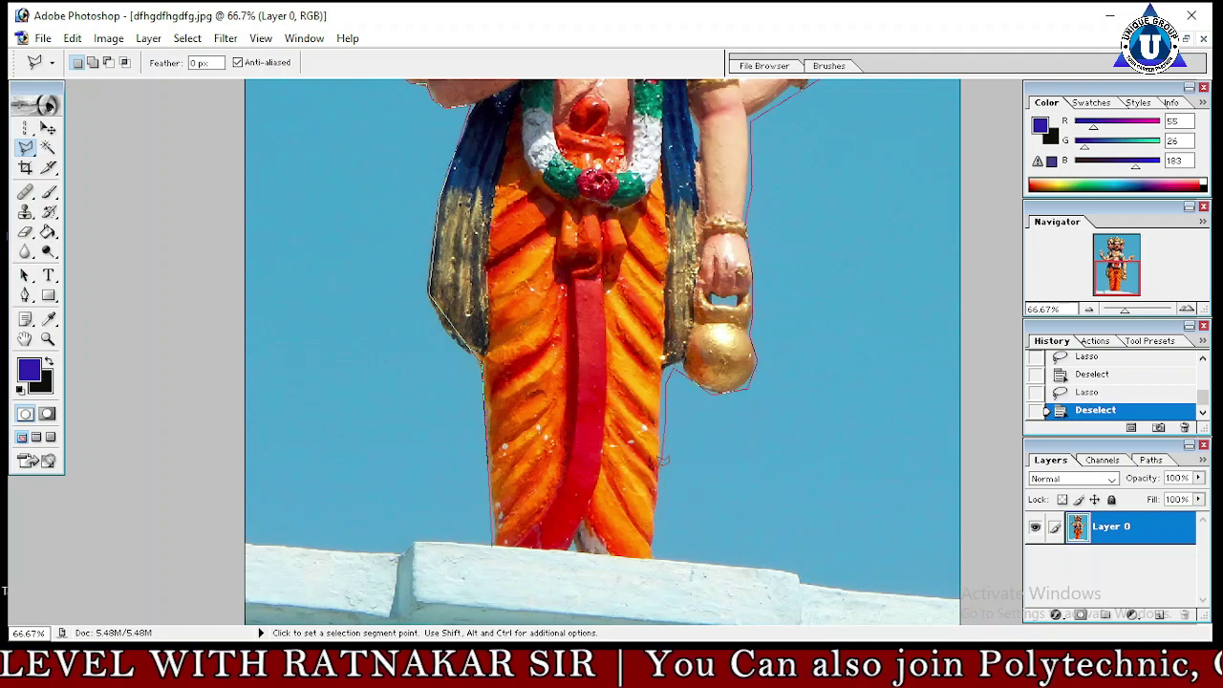
pyautogui.click(652, 558)
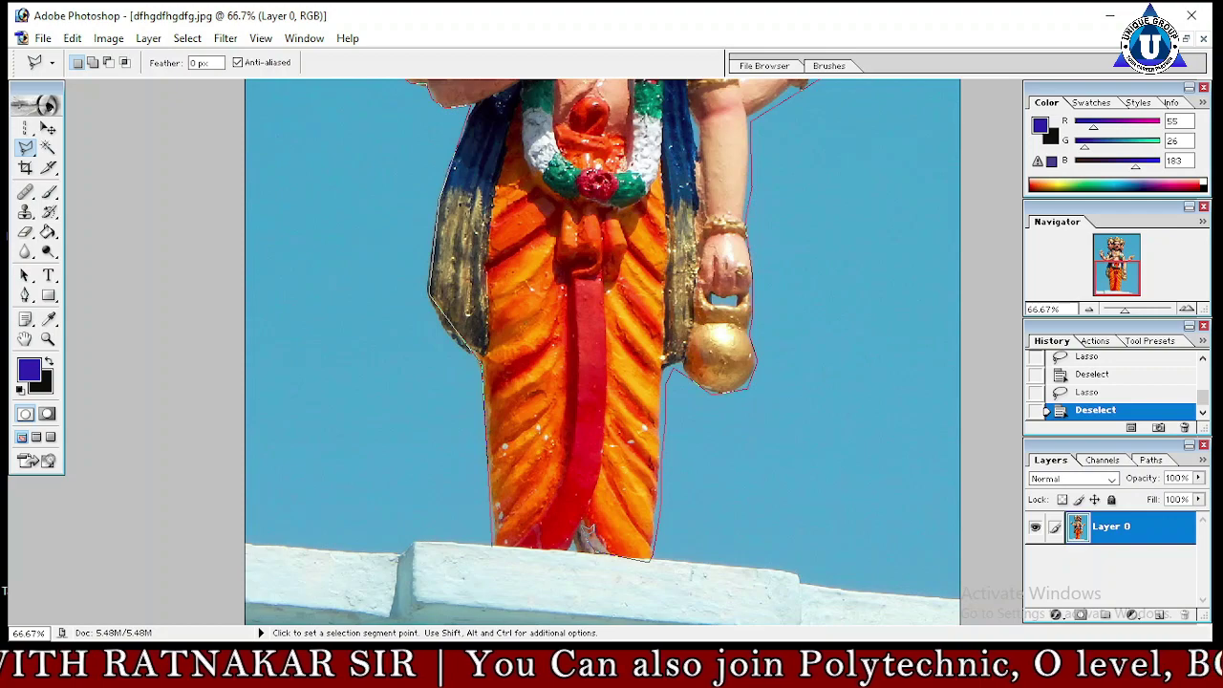
pyautogui.click(571, 543)
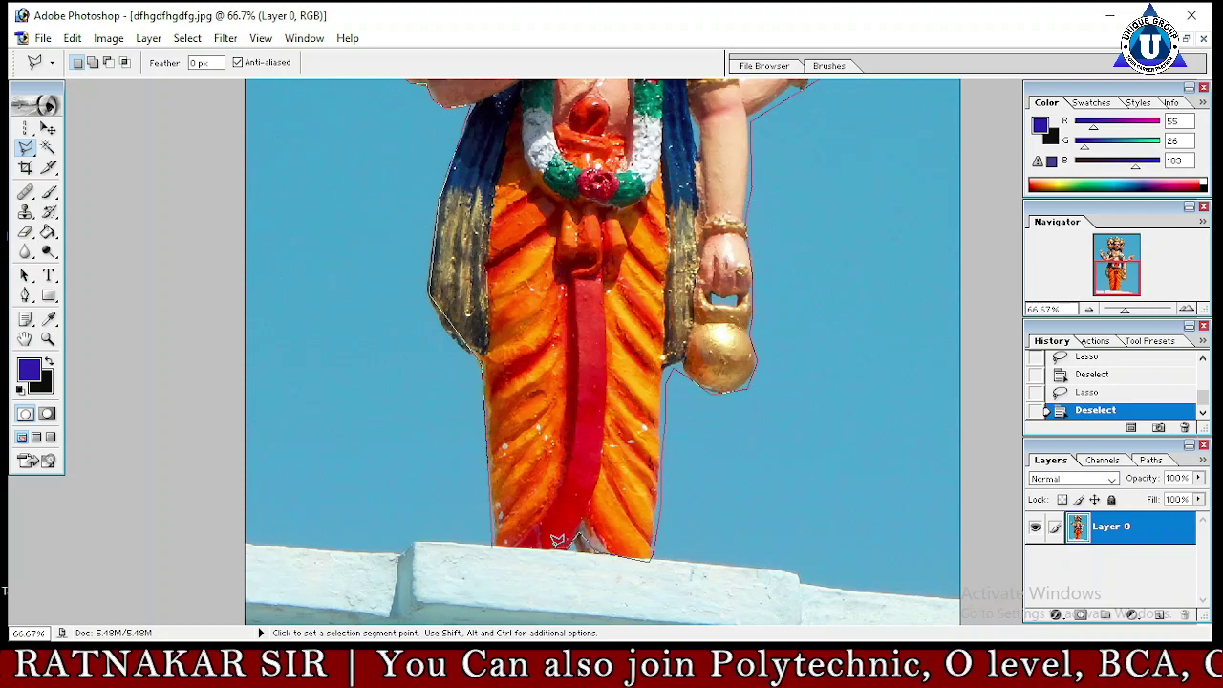
pyautogui.click(496, 542)
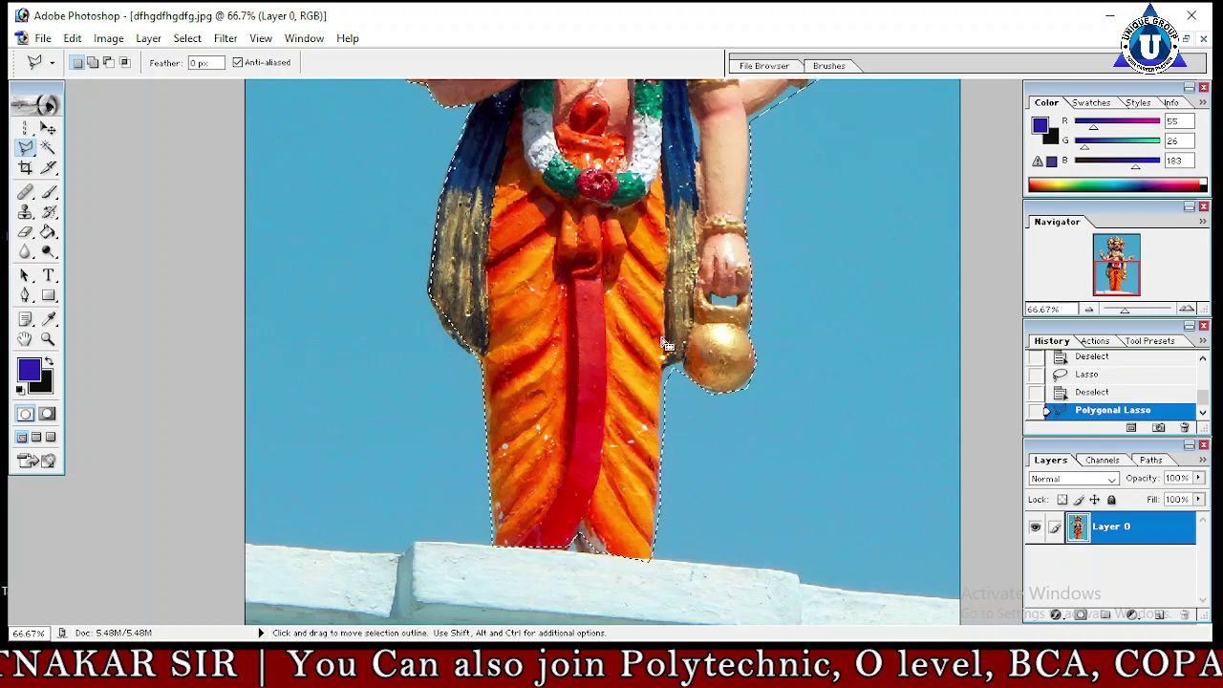
# - Float the safsadf.jpg landscape and statue documents side by side, with the Move tool selected
pyautogui.scroll(3, 669, 342)
pyautogui.scroll(3, 669, 342)
pyautogui.scroll(2, 669, 342)
pyautogui.scroll(1, 678, 324)
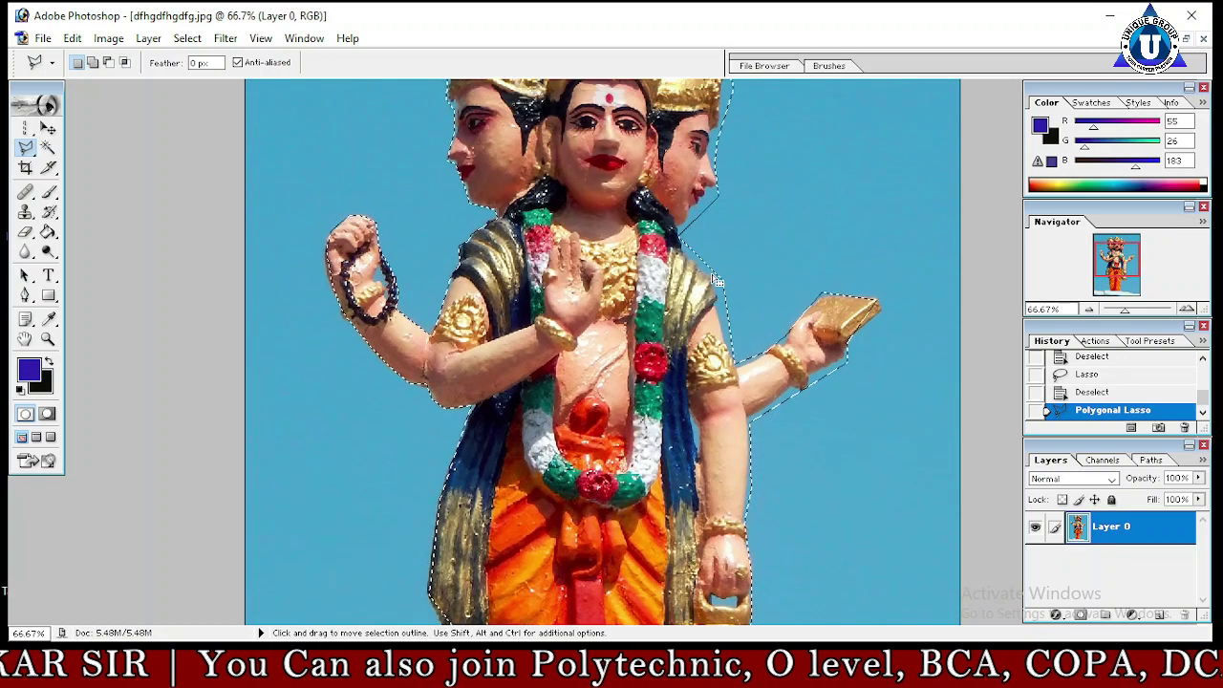
pyautogui.scroll(1, 697, 306)
pyautogui.scroll(1, 717, 284)
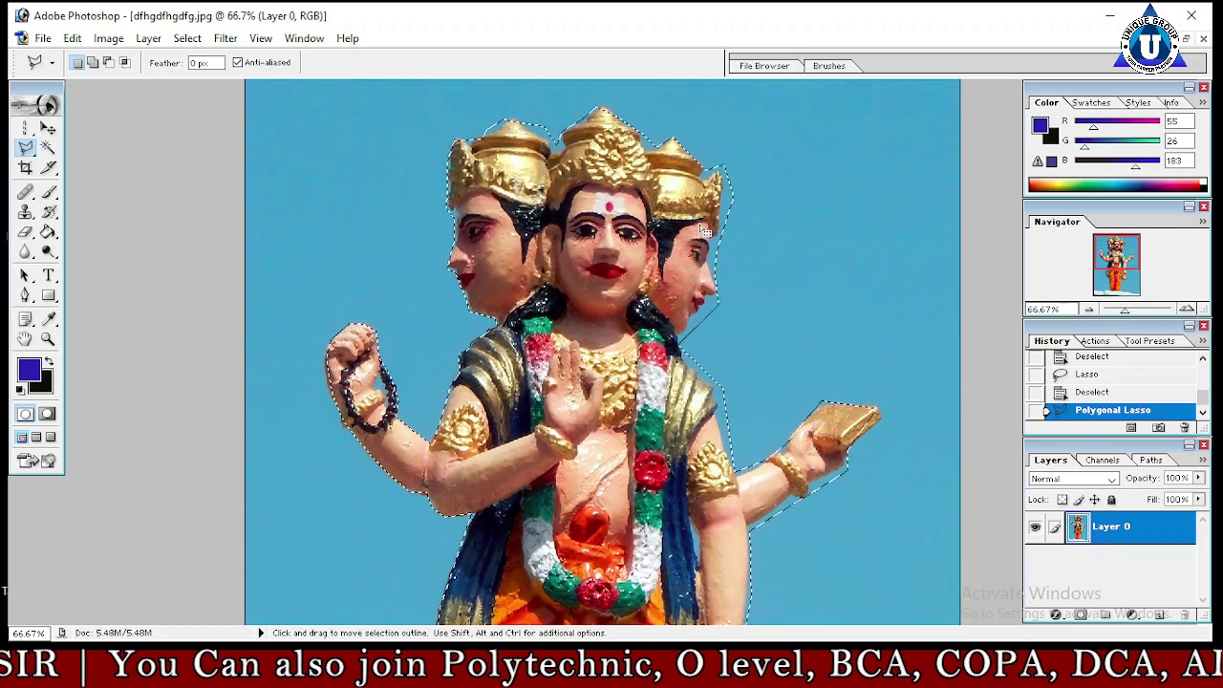
pyautogui.click(1186, 38)
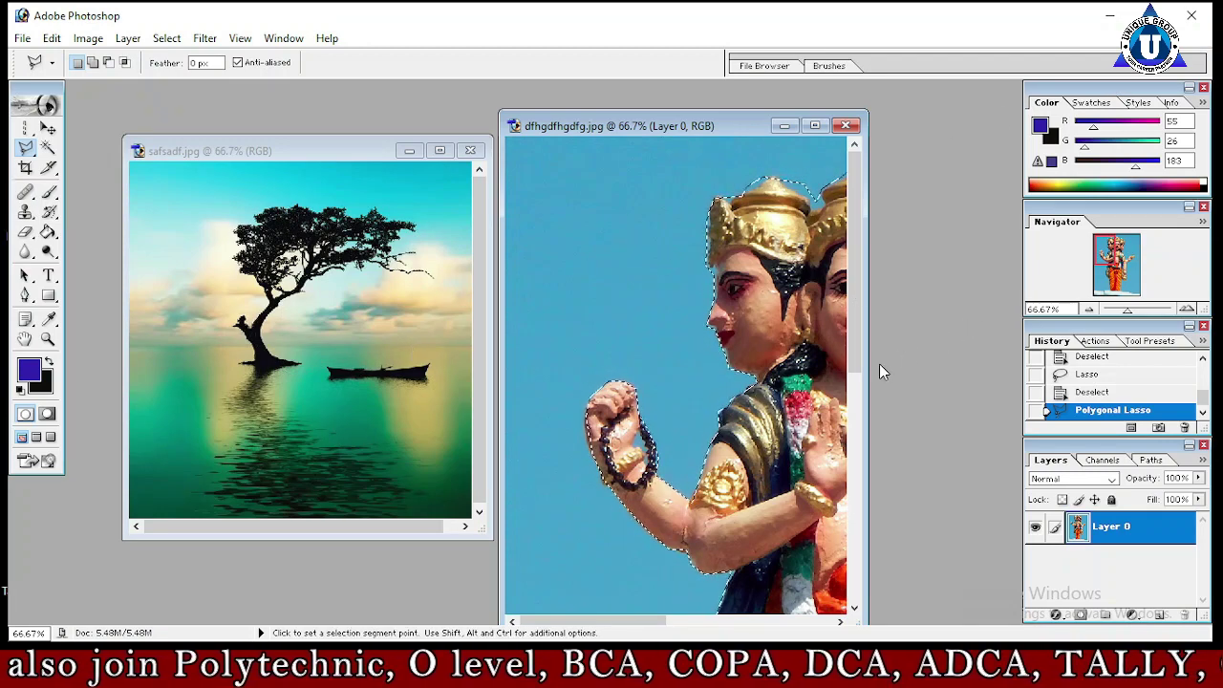
pyautogui.click(48, 128)
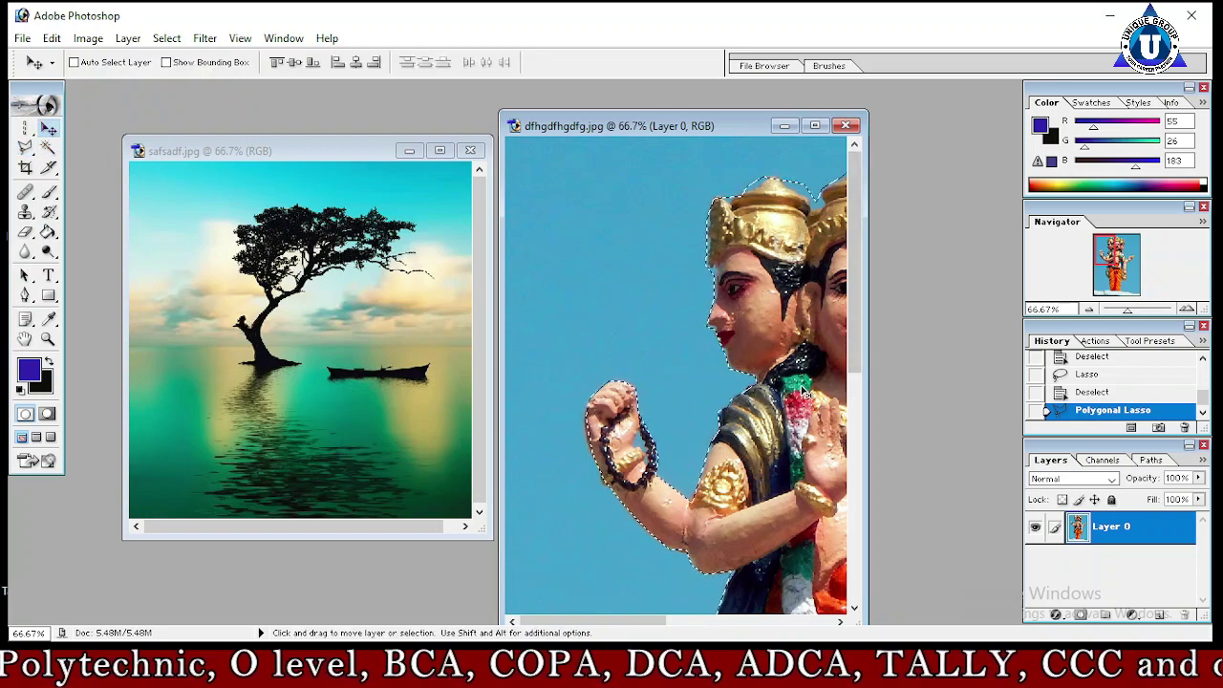
# - Drag the statue onto safsadf.jpg as Layer 1, minimize the statue photo and maximize the landscape
pyautogui.moveTo(619, 408)
pyautogui.mouseDown()
pyautogui.moveTo(342, 318)
pyautogui.moveTo(278, 359)
pyautogui.mouseUp()
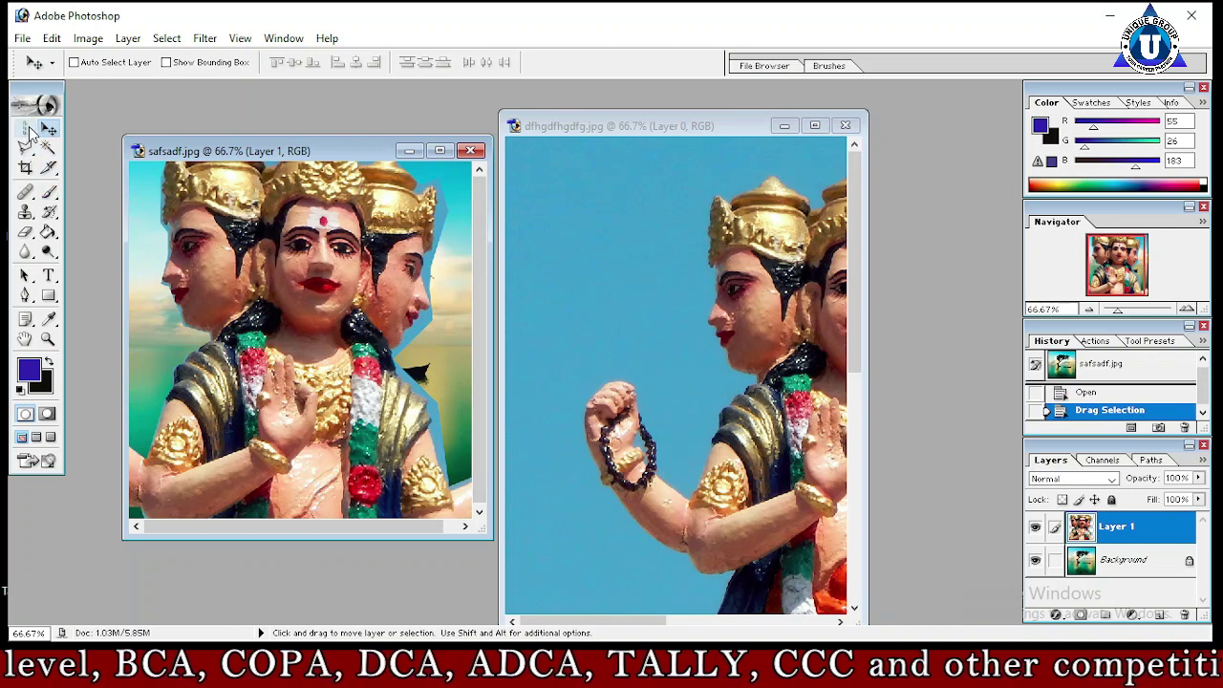
pyautogui.click(799, 395)
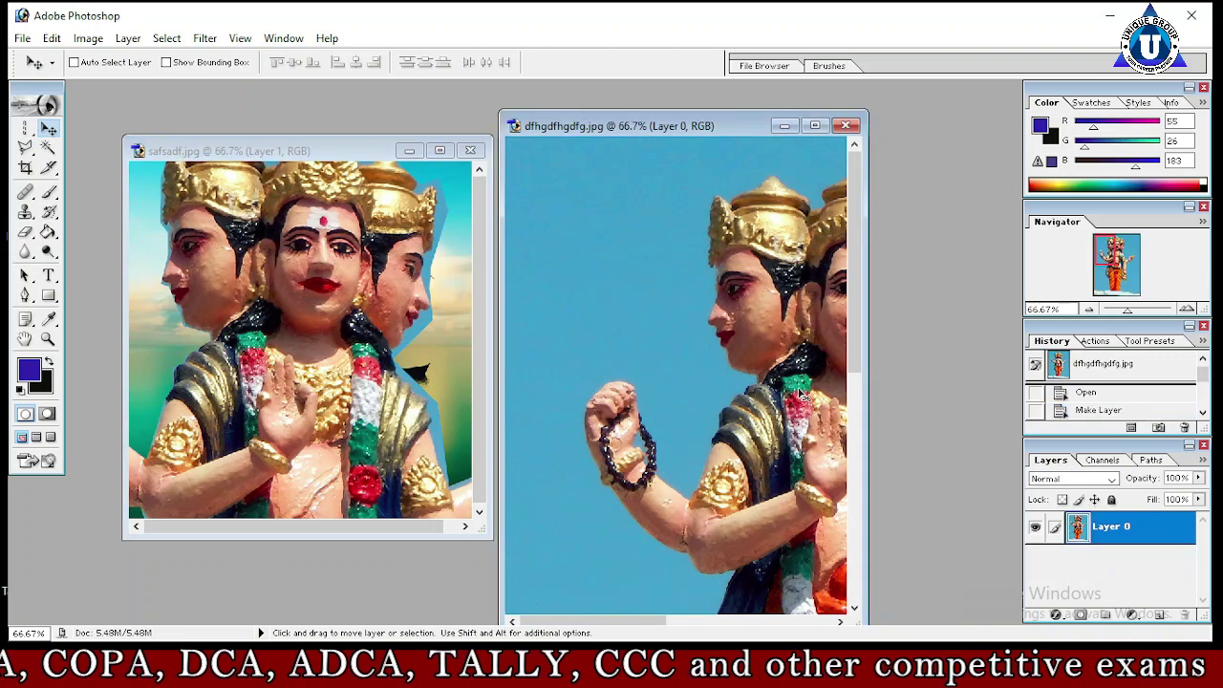
pyautogui.hotkey('ctrl', 'shift', 'd')
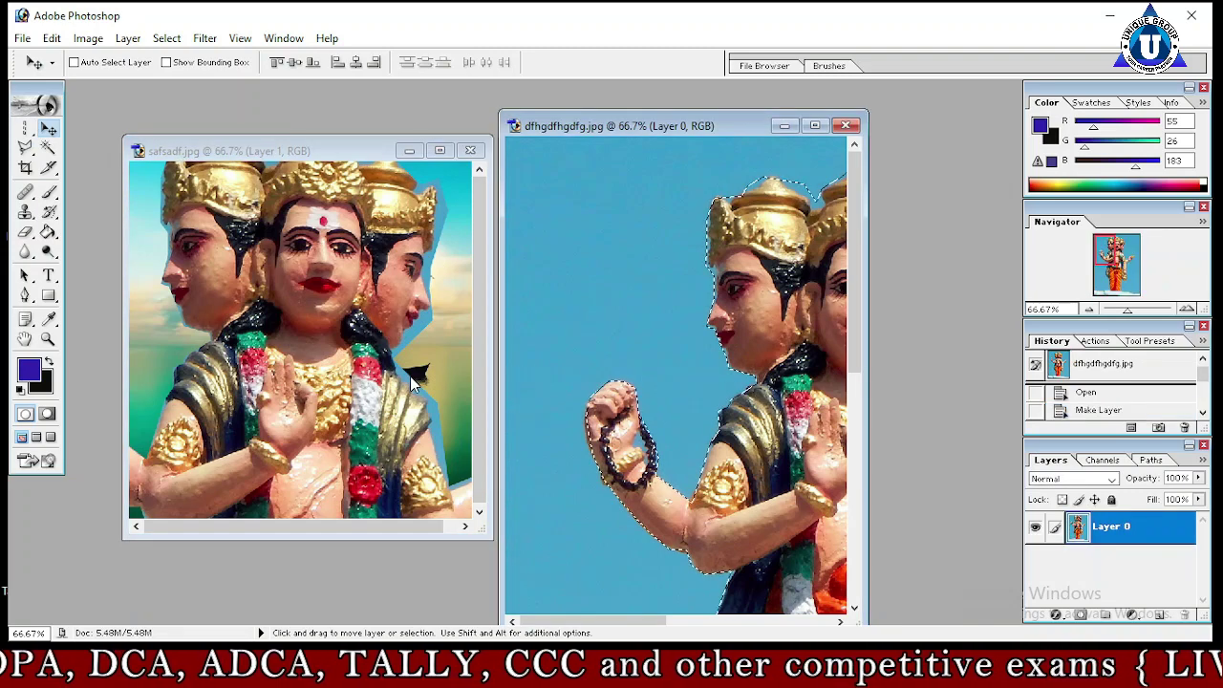
pyautogui.click(785, 125)
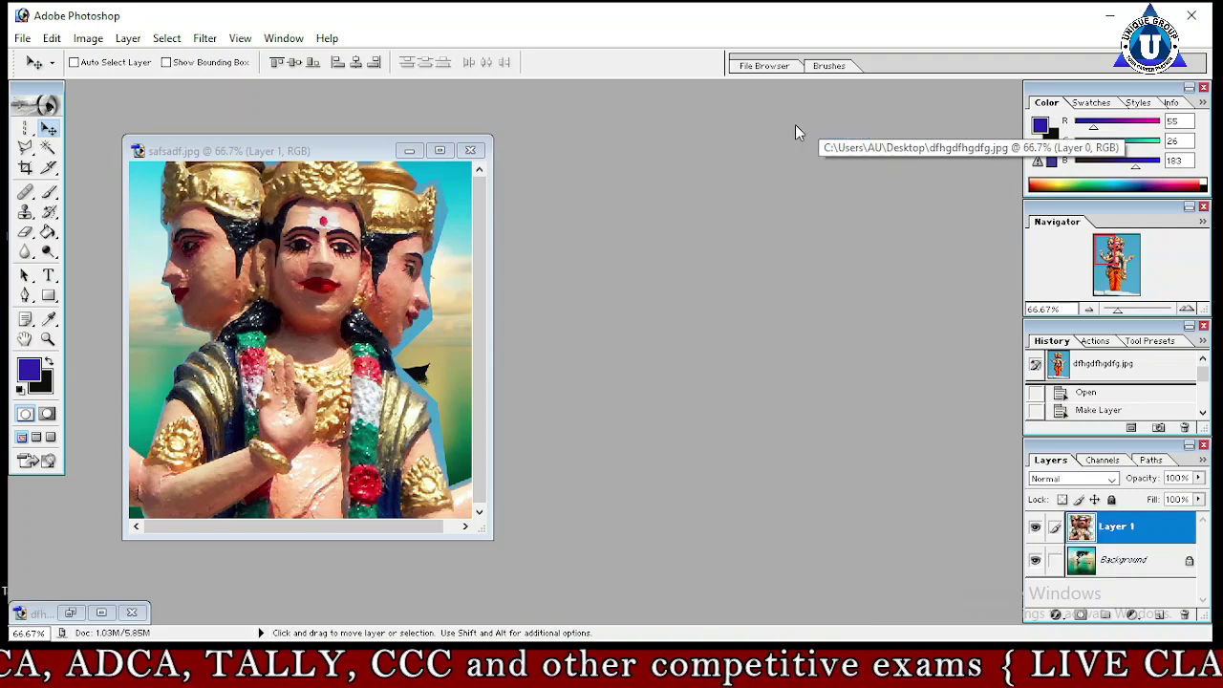
pyautogui.click(439, 150)
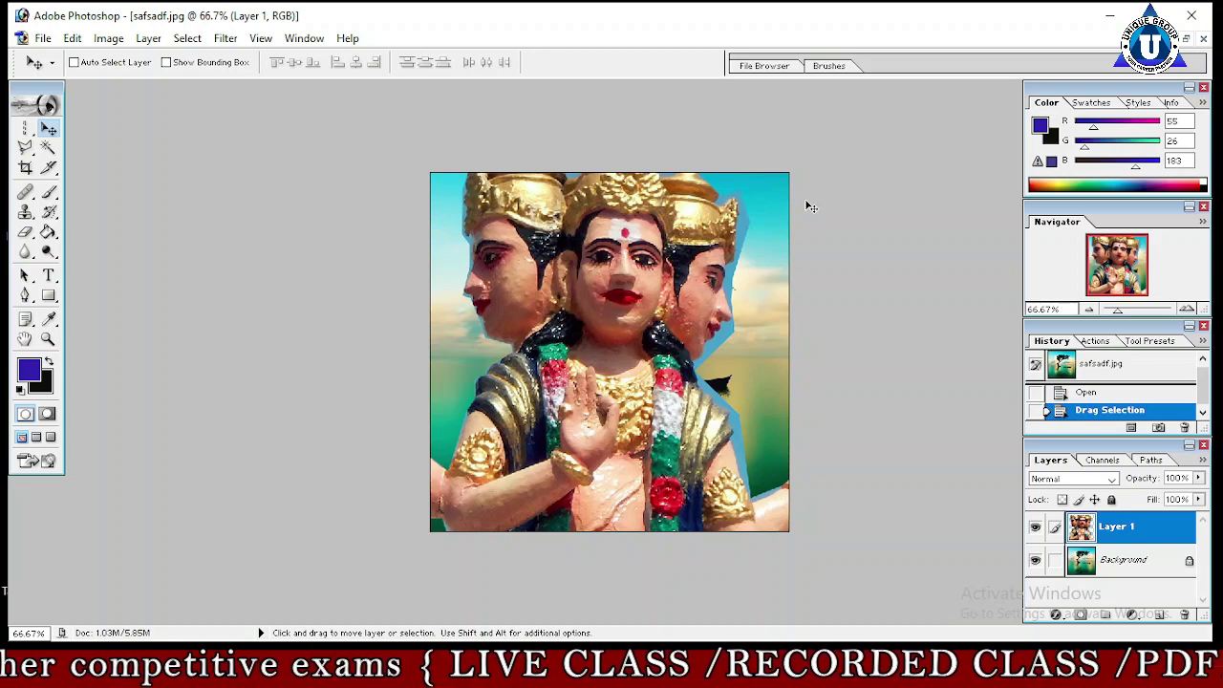
# - Free-transform Layer 1, scaling the statue down and moving it over the lake
pyautogui.hotkey('ctrl', 't')
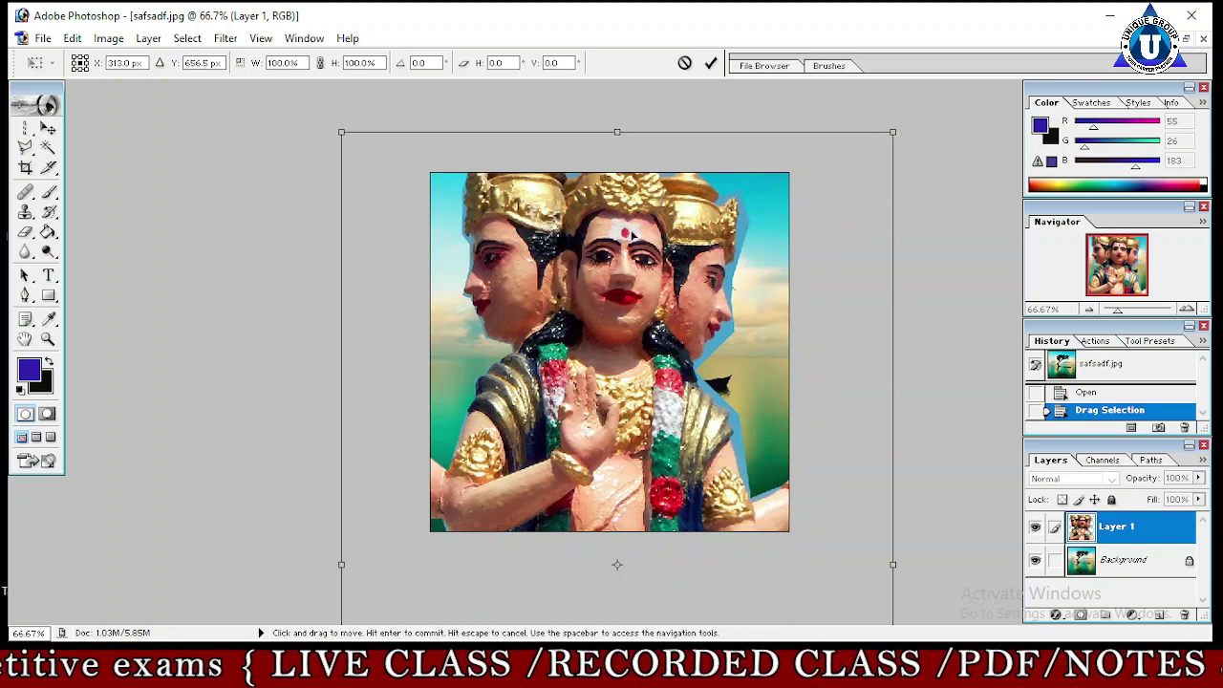
pyautogui.moveTo(892, 131); pyautogui.dragTo(624, 328)
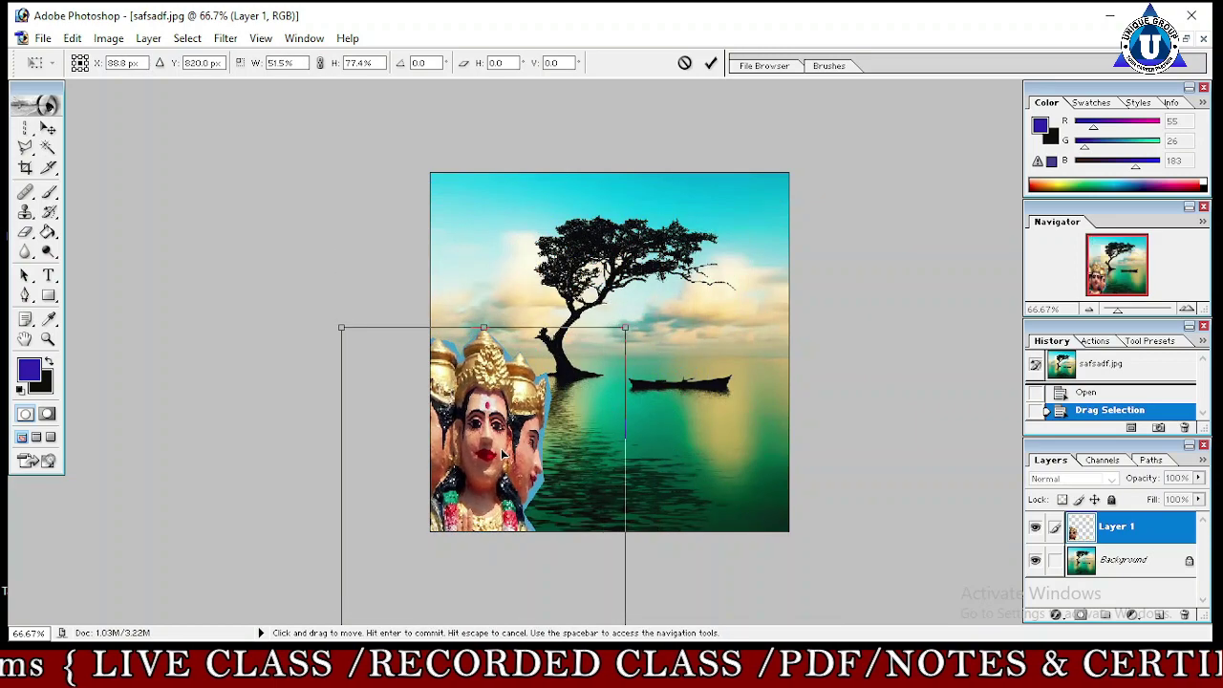
pyautogui.moveTo(503, 454); pyautogui.dragTo(642, 290)
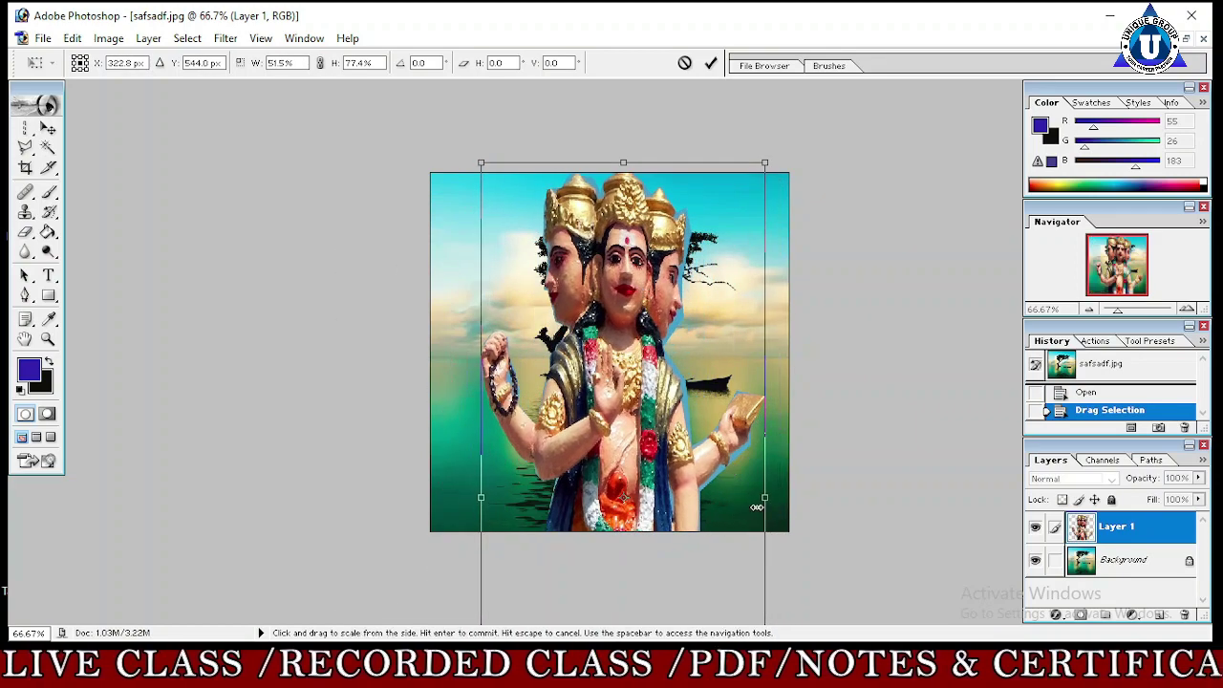
pyautogui.moveTo(623, 497); pyautogui.dragTo(623, 436)
pyautogui.moveTo(655, 266)
pyautogui.mouseDown()
pyautogui.moveTo(655, 389)
pyautogui.moveTo(625, 114)
pyautogui.mouseUp()
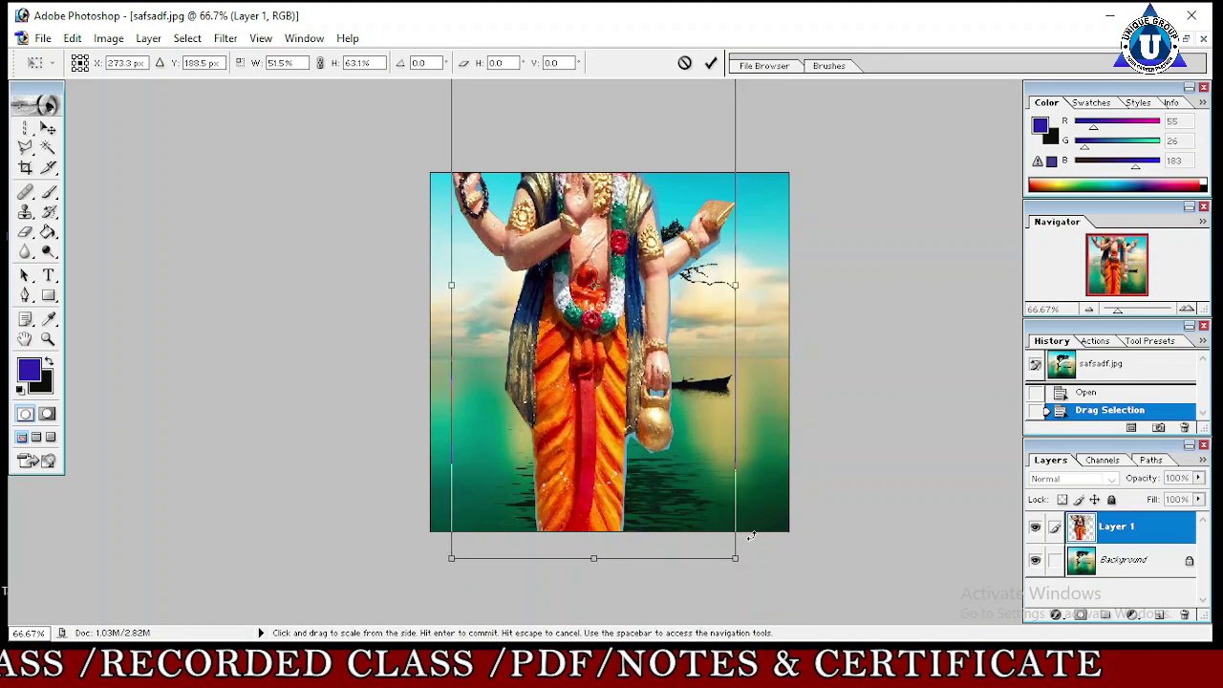
pyautogui.moveTo(734, 557); pyautogui.dragTo(657, 457)
pyautogui.moveTo(602, 373)
pyautogui.mouseDown()
pyautogui.moveTo(602, 274)
pyautogui.moveTo(652, 446)
pyautogui.mouseUp()
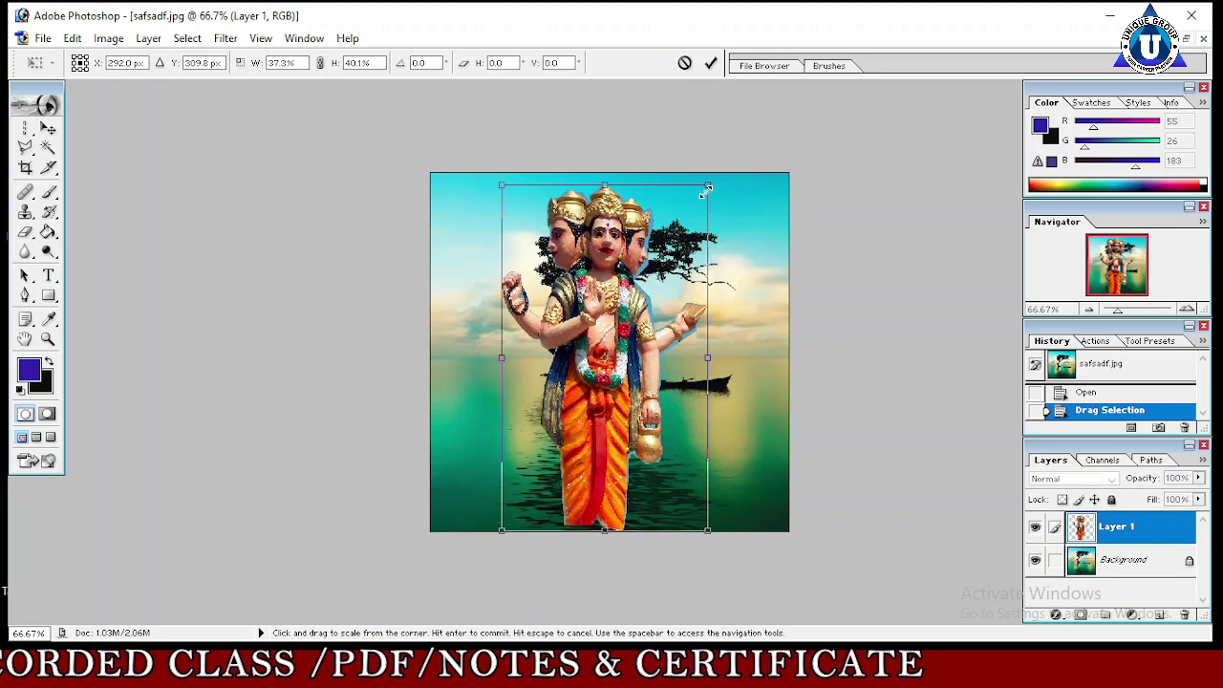
# - Refine the statue to about 32% width and 29% height under the tree, and commit
pyautogui.moveTo(707, 187); pyautogui.dragTo(701, 233)
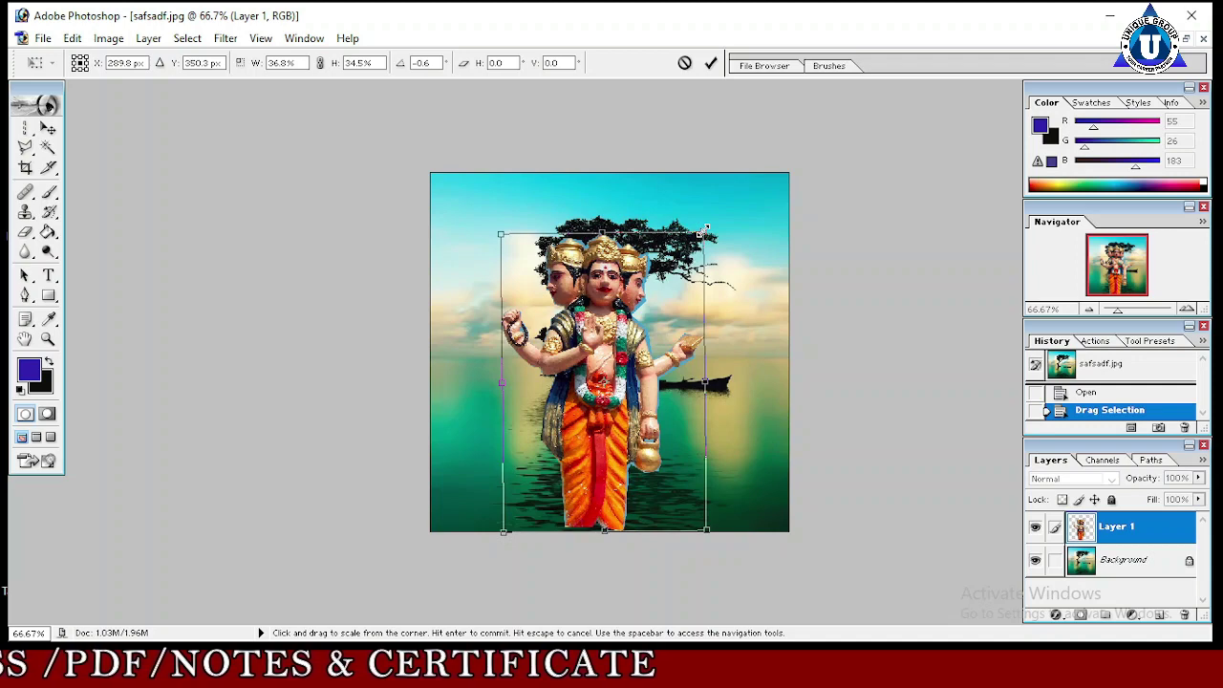
pyautogui.moveTo(610, 386); pyautogui.dragTo(623, 386)
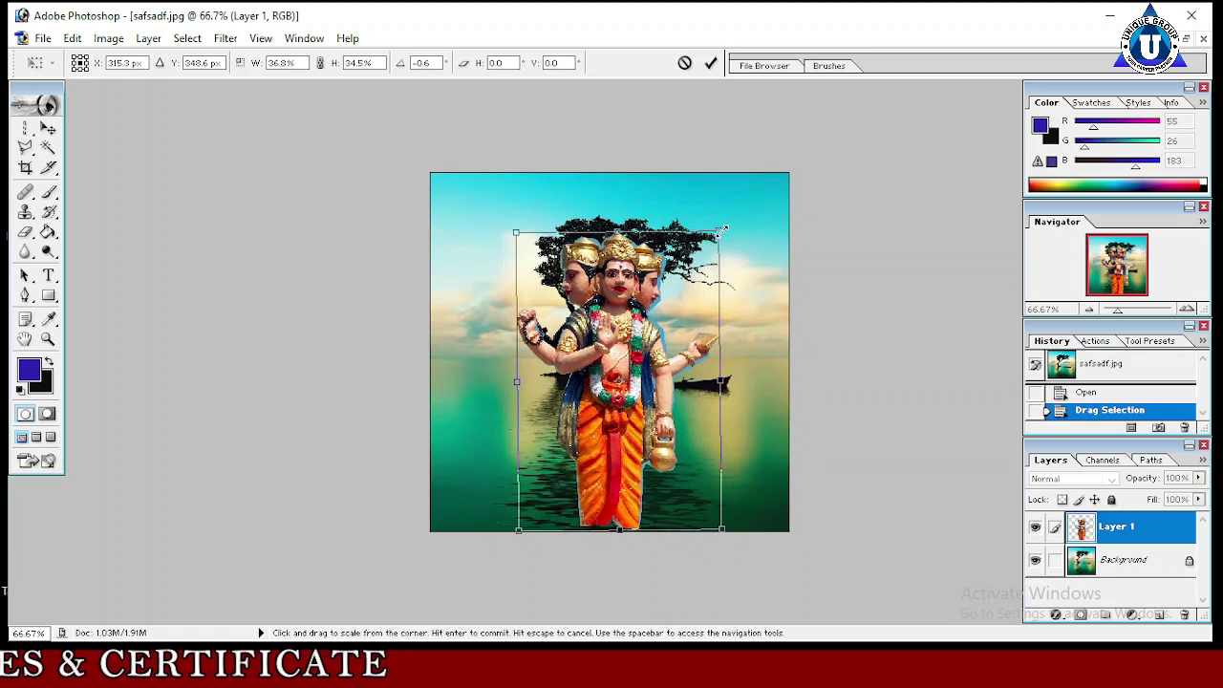
pyautogui.moveTo(719, 232); pyautogui.dragTo(697, 277)
pyautogui.moveTo(626, 377); pyautogui.dragTo(665, 403)
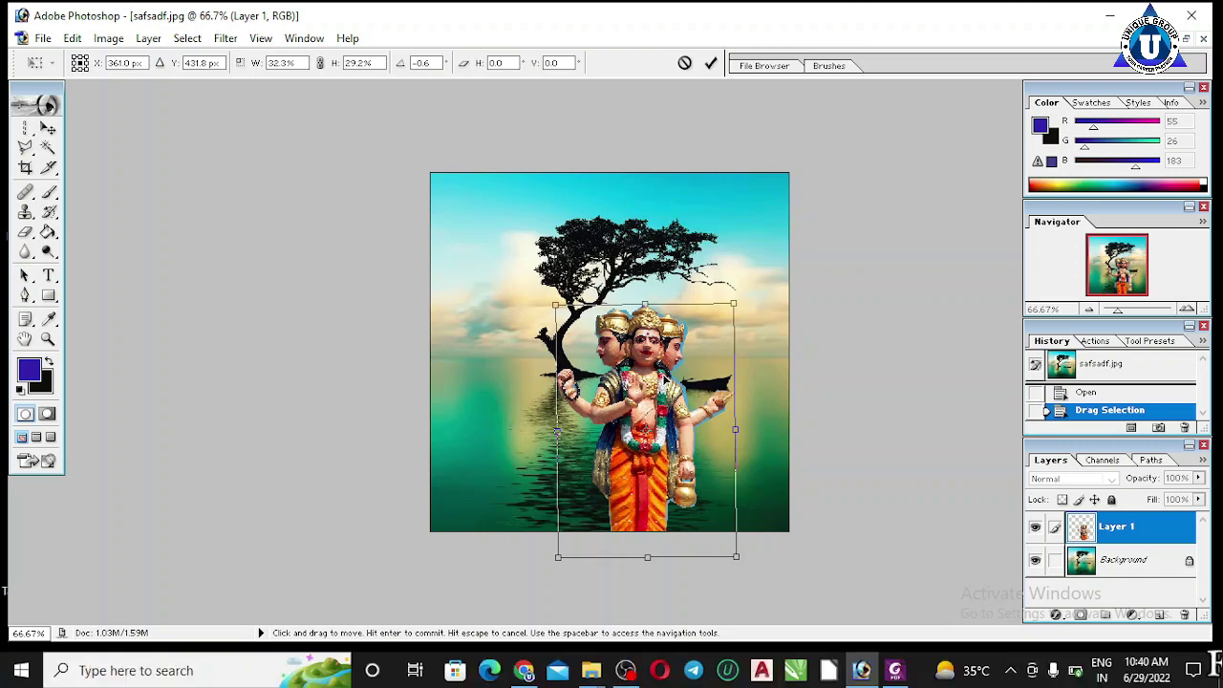
pyautogui.moveTo(694, 433); pyautogui.dragTo(567, 398)
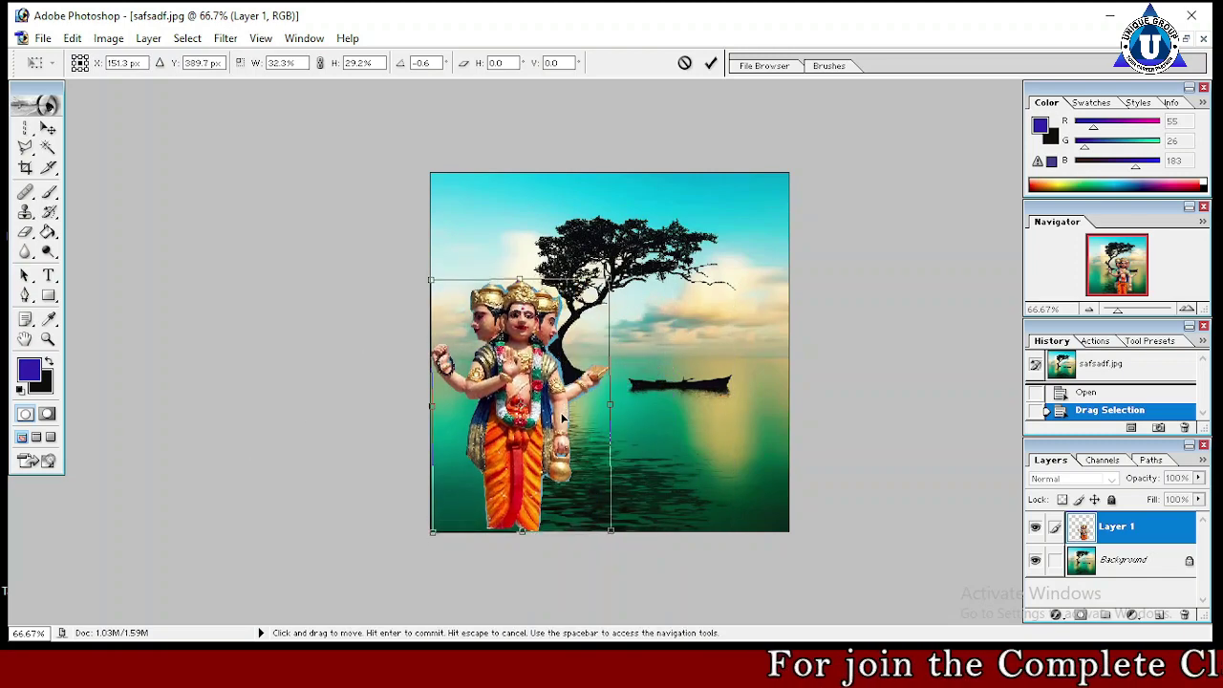
pyautogui.moveTo(568, 398)
pyautogui.mouseDown()
pyautogui.moveTo(524, 420)
pyautogui.moveTo(629, 410)
pyautogui.moveTo(644, 426)
pyautogui.mouseUp()
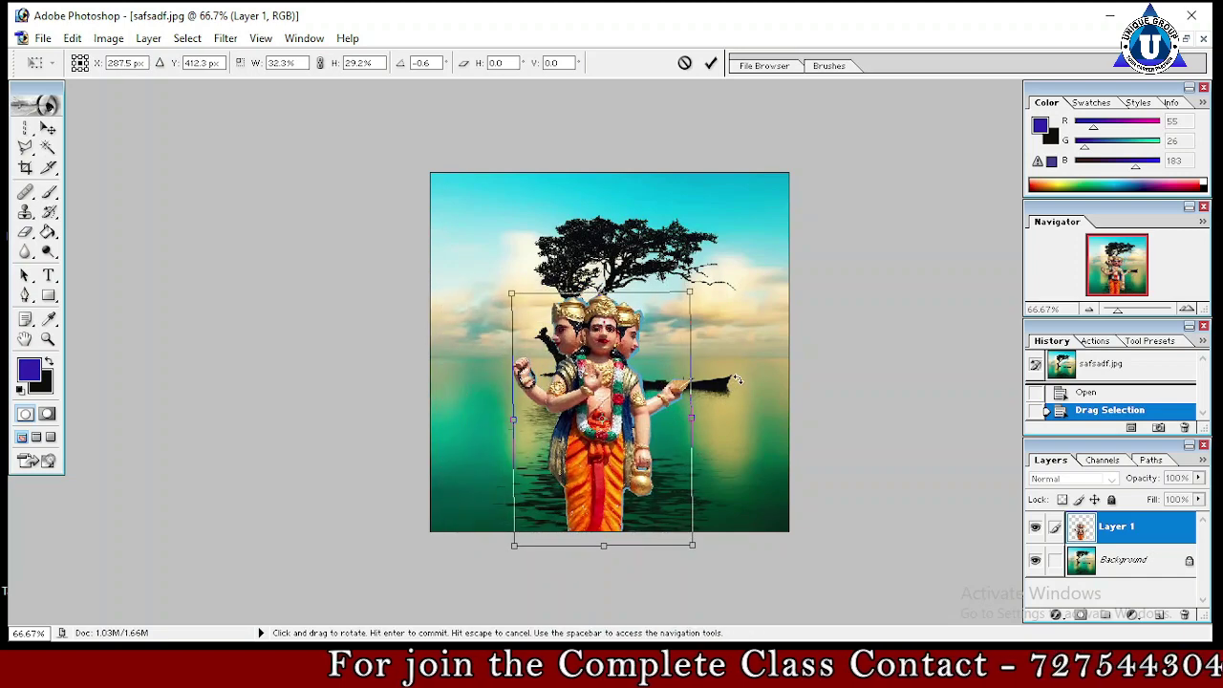
pyautogui.click(711, 63)
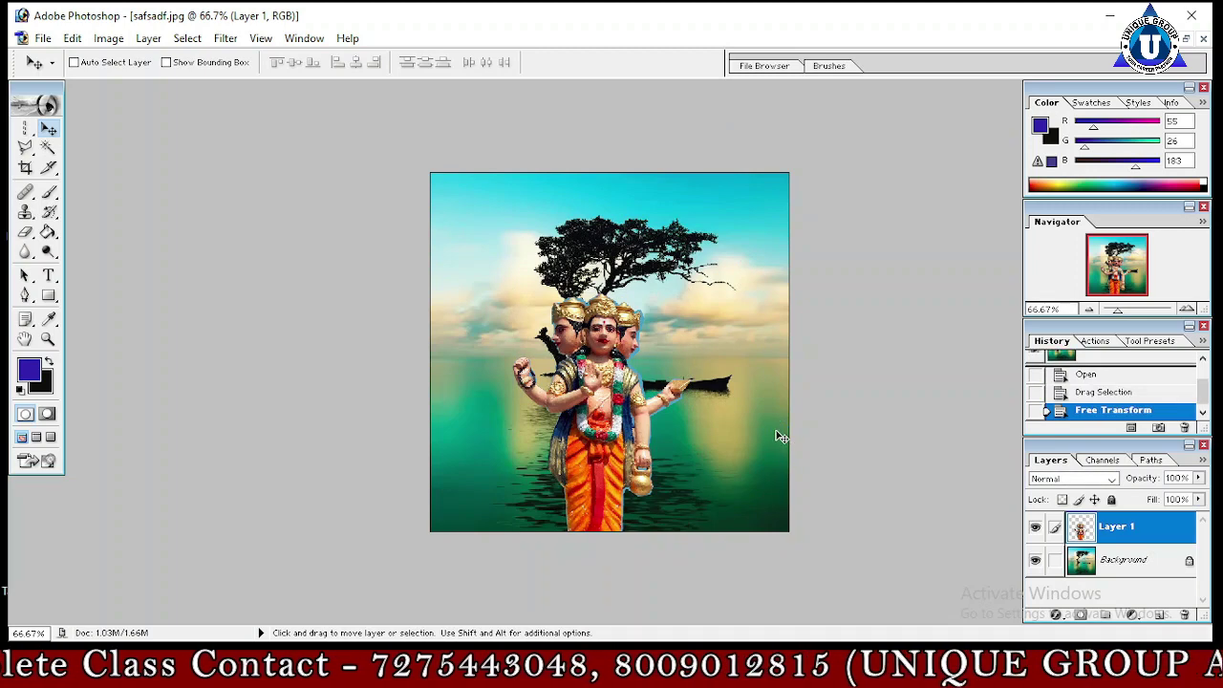
# - Zoom the statue-and-lake composite to 100% view
pyautogui.hotkey('ctrl', '+')
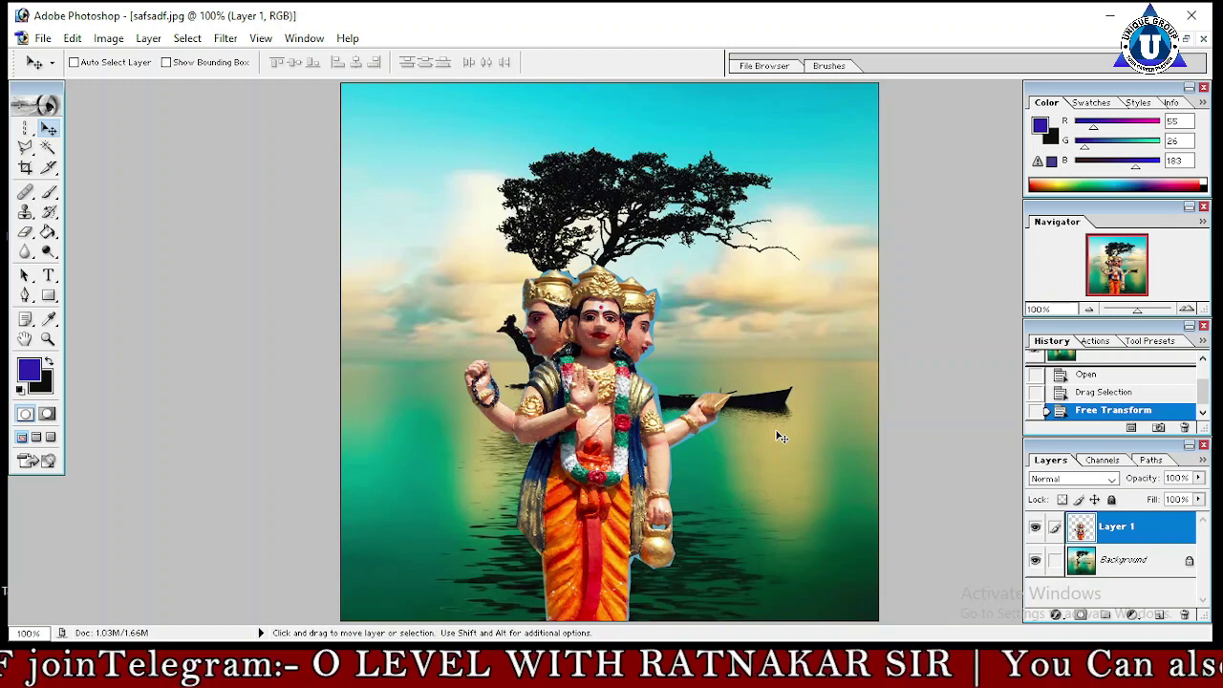
# - Select the Lasso tool and show its Lasso, Polygonal Lasso and Magnetic Lasso variants
pyautogui.click(26, 148)
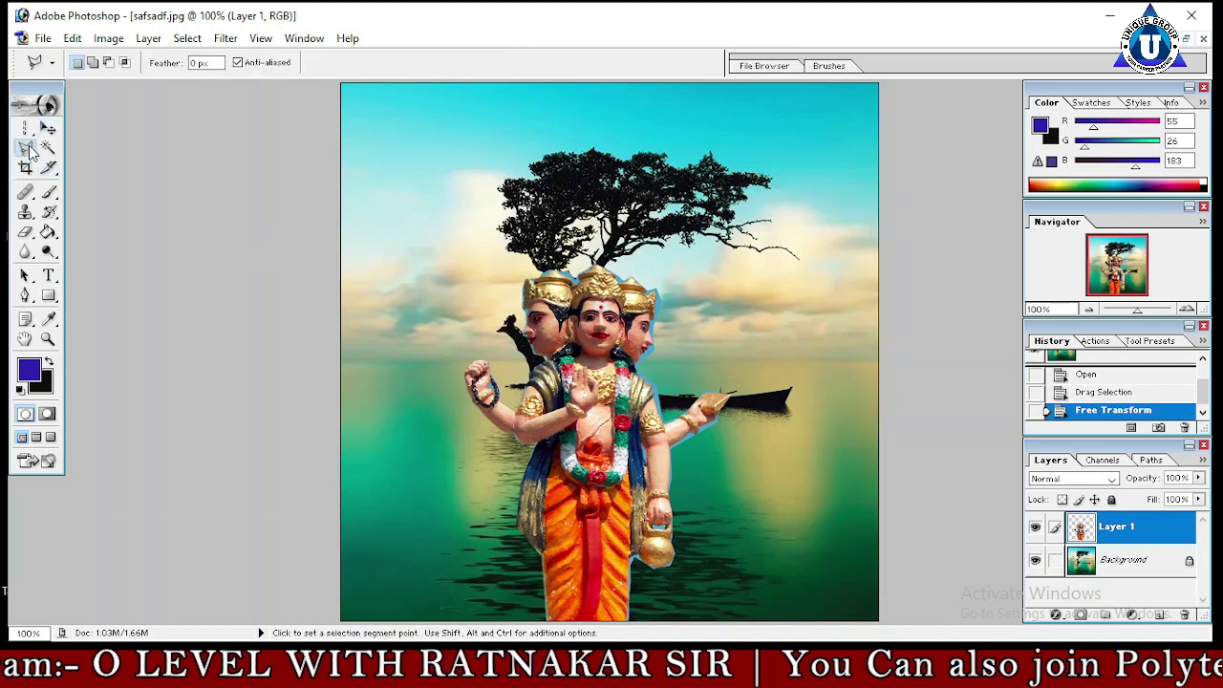
pyautogui.rightClick(29, 151)
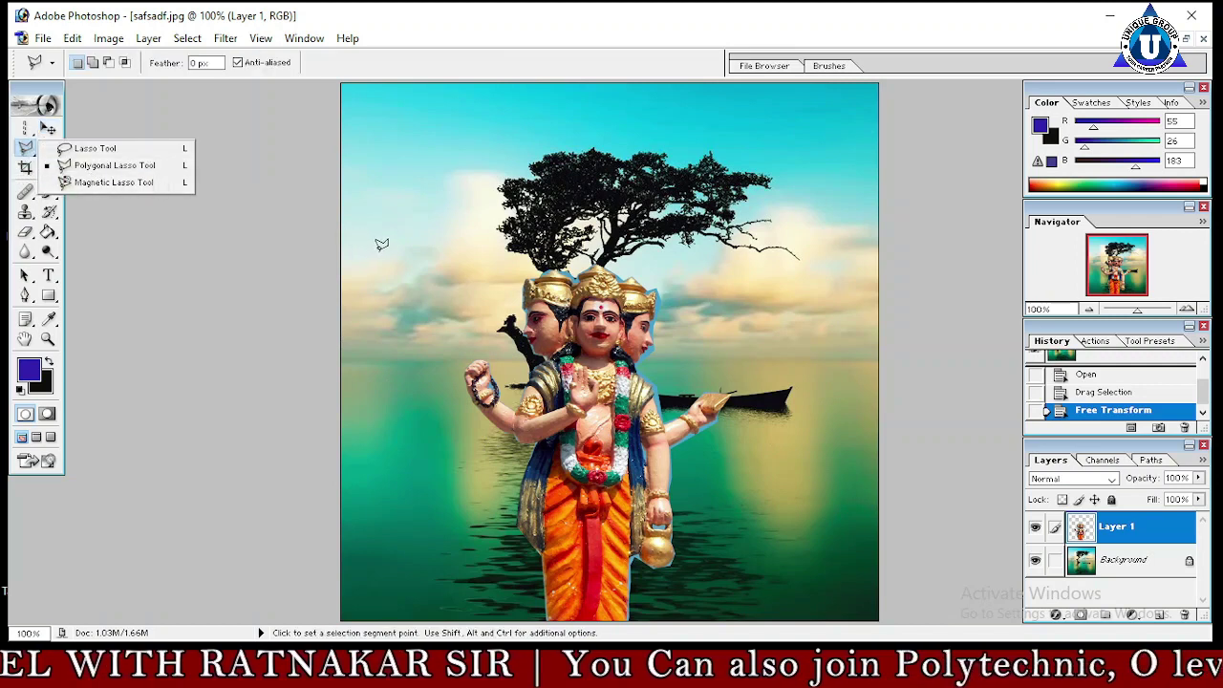